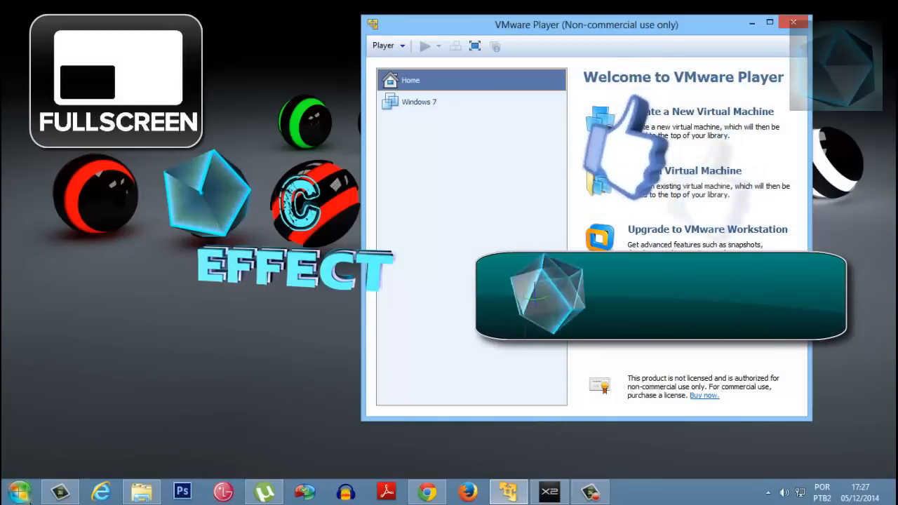
# View the computer's basic system information, then close it
pyautogui.click(19, 492)
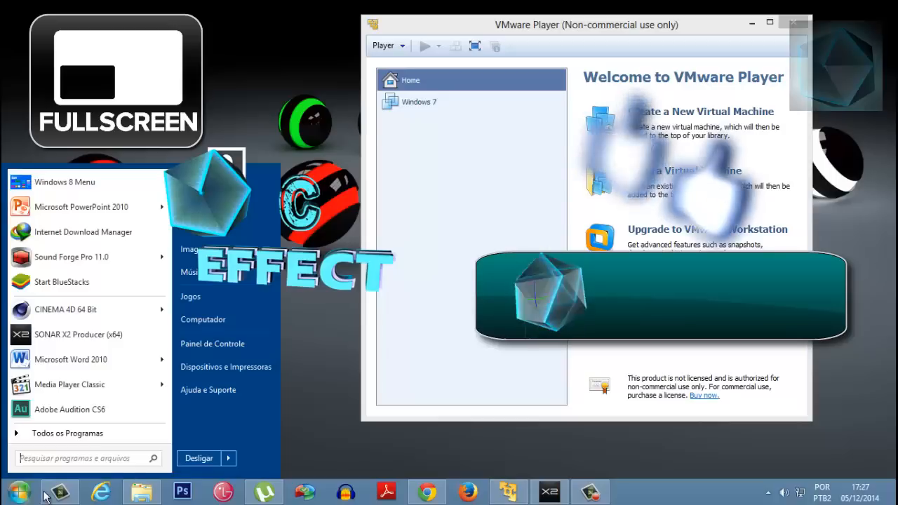
pyautogui.rightClick(215, 321)
pyautogui.click(255, 447)
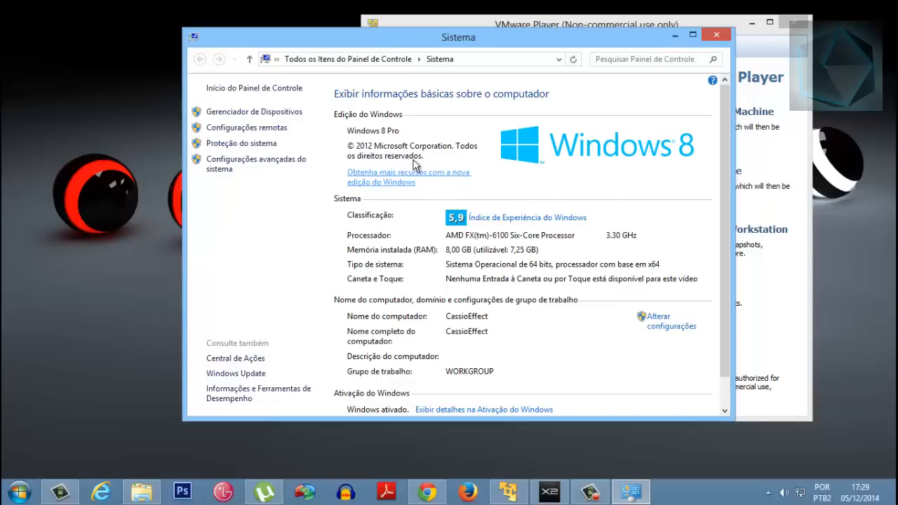
pyautogui.click(716, 35)
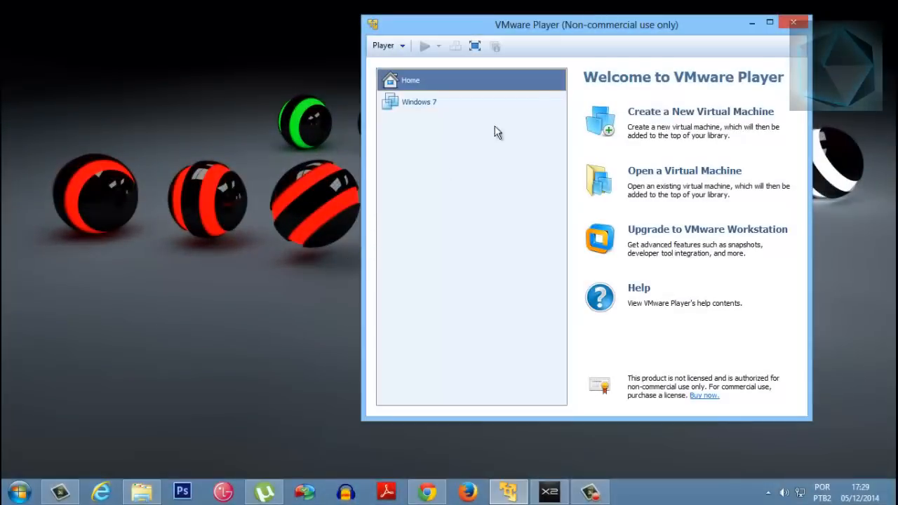
pyautogui.moveTo(557, 30); pyautogui.dragTo(481, 30)
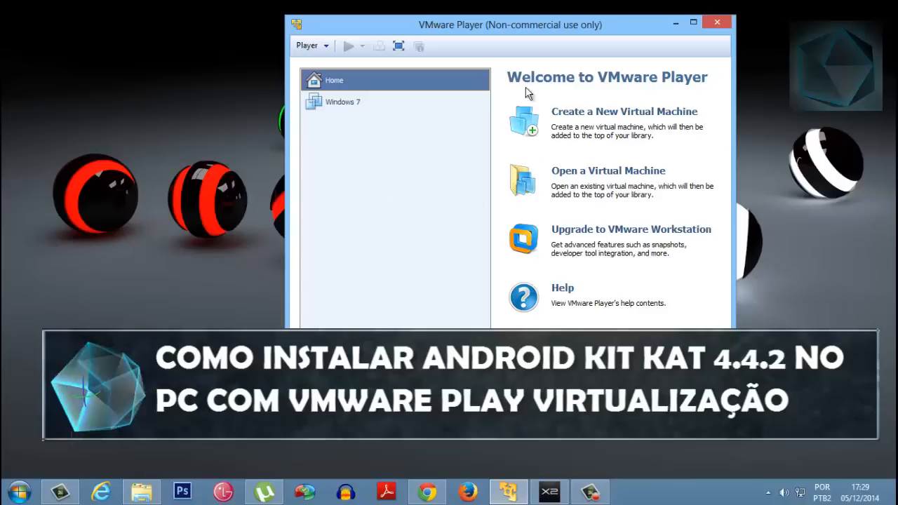
pyautogui.moveTo(531, 33); pyautogui.dragTo(556, 32)
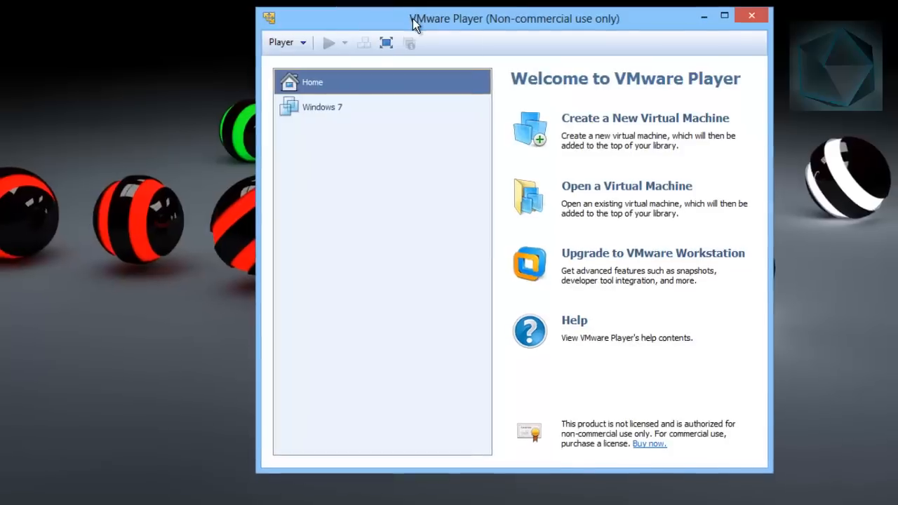
pyautogui.moveTo(361, 16); pyautogui.dragTo(284, 15)
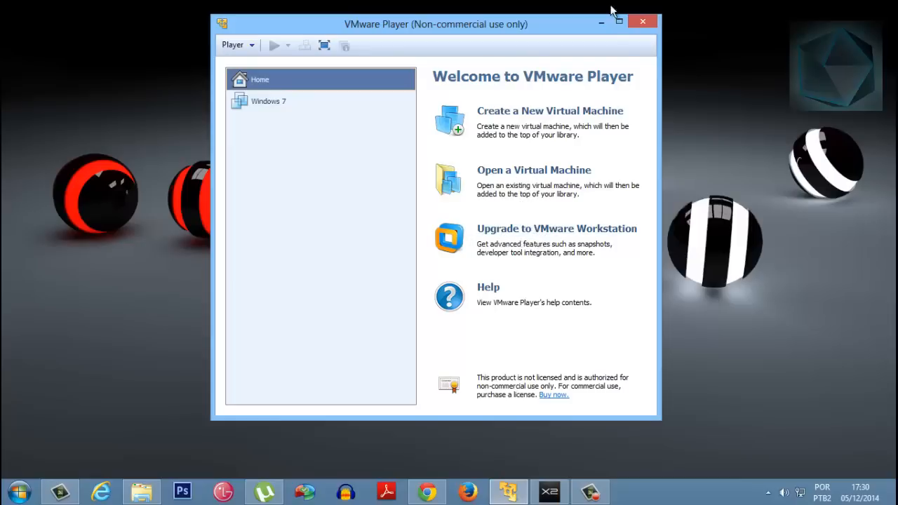
pyautogui.moveTo(496, 39); pyautogui.dragTo(607, 52)
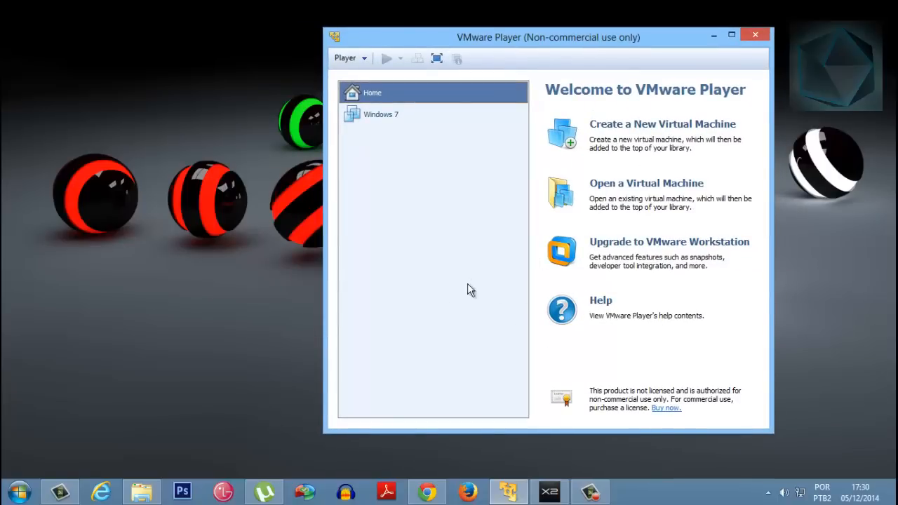
pyautogui.moveTo(516, 38); pyautogui.dragTo(441, 28)
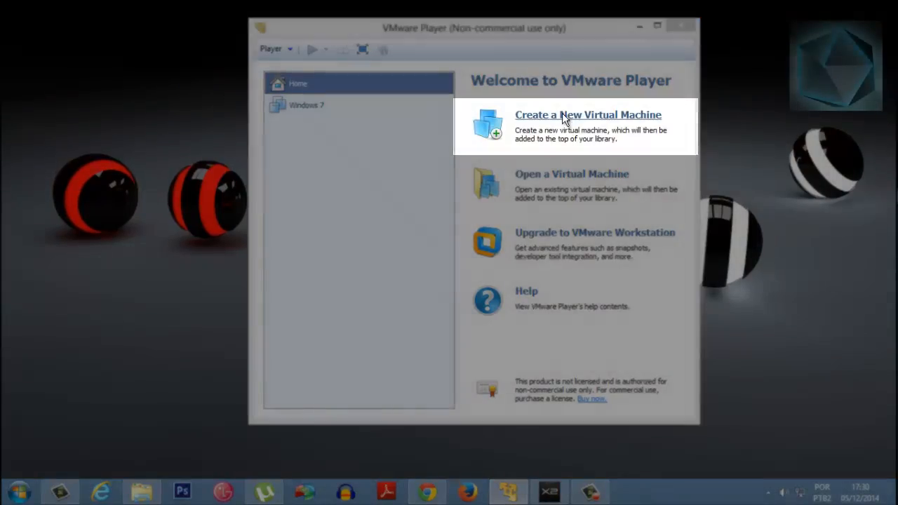
# Start creating a new virtual machine
pyautogui.click(562, 115)
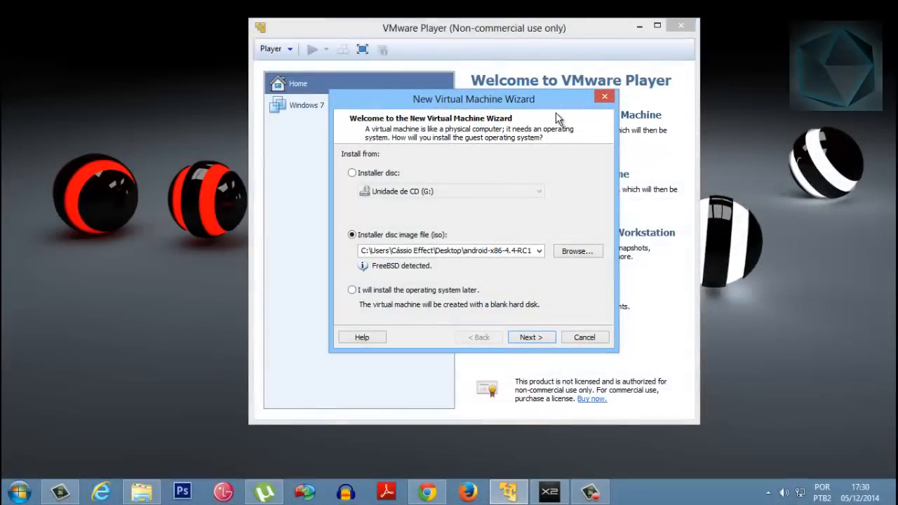
pyautogui.moveTo(493, 98); pyautogui.dragTo(548, 88)
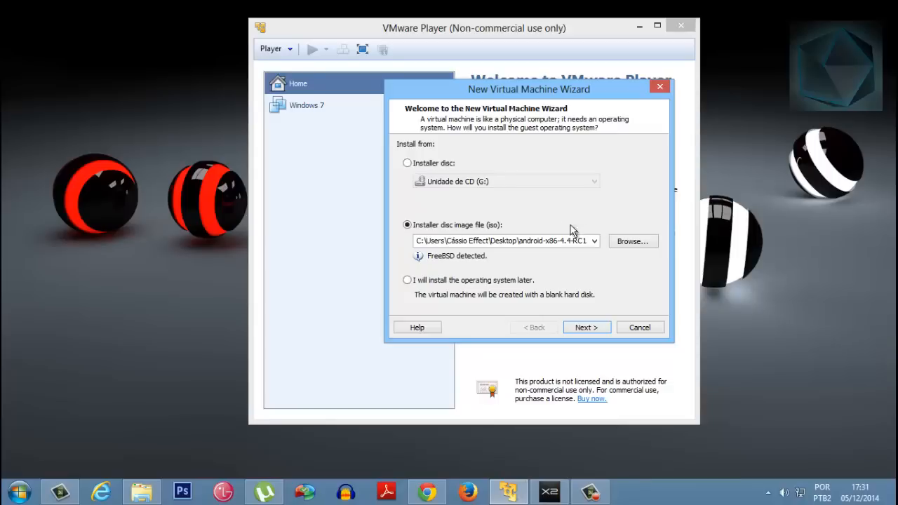
pyautogui.moveTo(542, 92); pyautogui.dragTo(606, 90)
pyautogui.moveTo(533, 102); pyautogui.dragTo(471, 90)
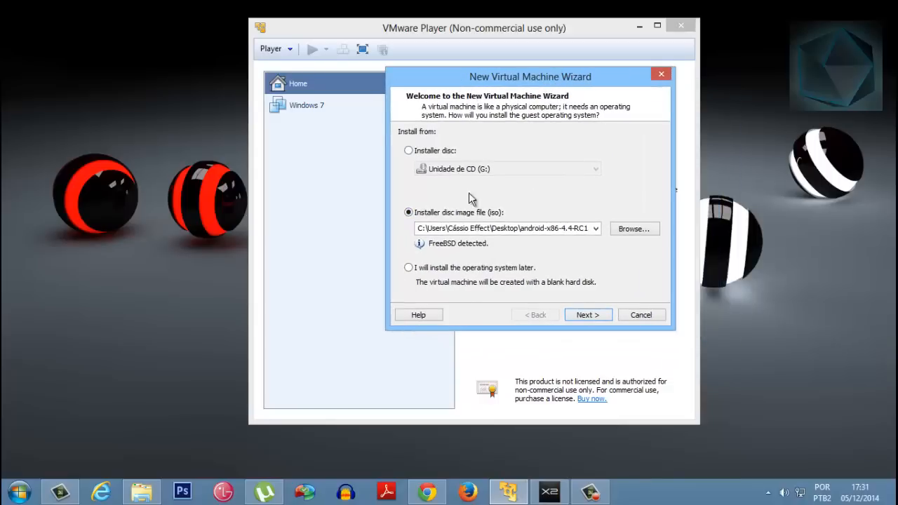
pyautogui.moveTo(541, 75); pyautogui.dragTo(521, 62)
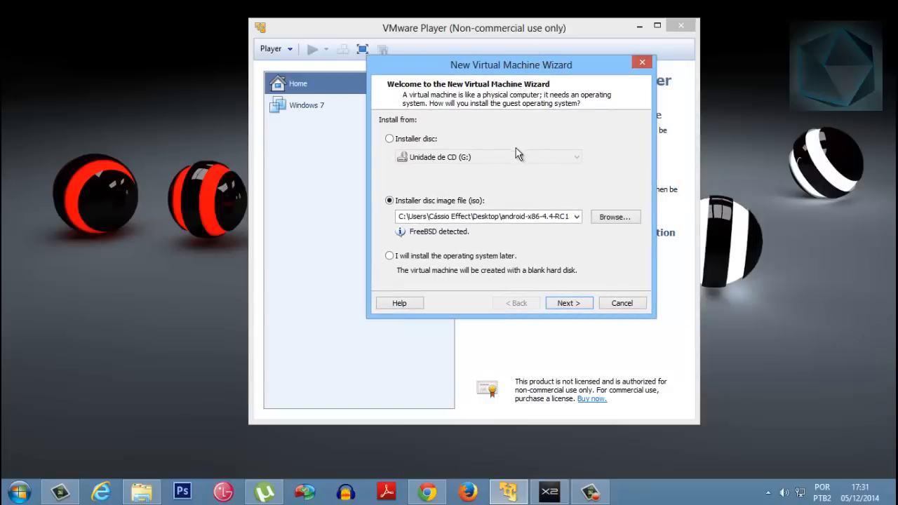
pyautogui.moveTo(470, 65); pyautogui.dragTo(487, 64)
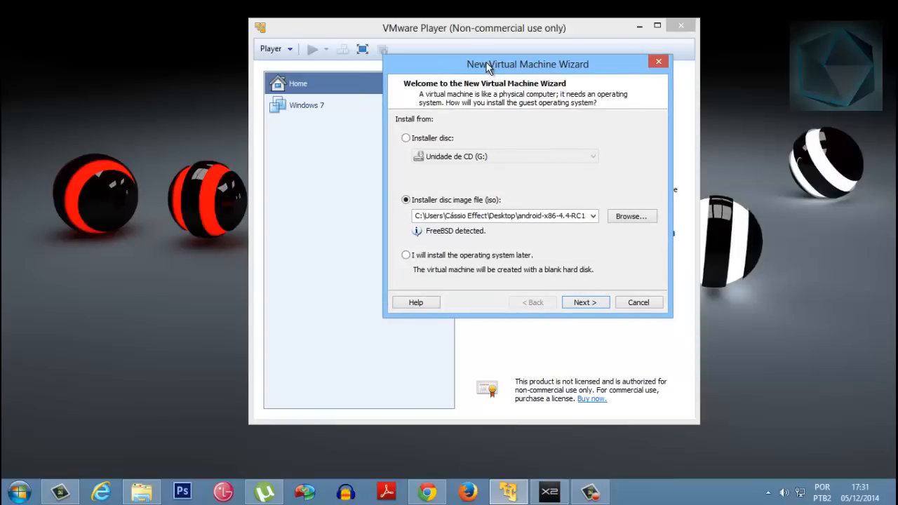
pyautogui.moveTo(570, 69); pyautogui.dragTo(600, 63)
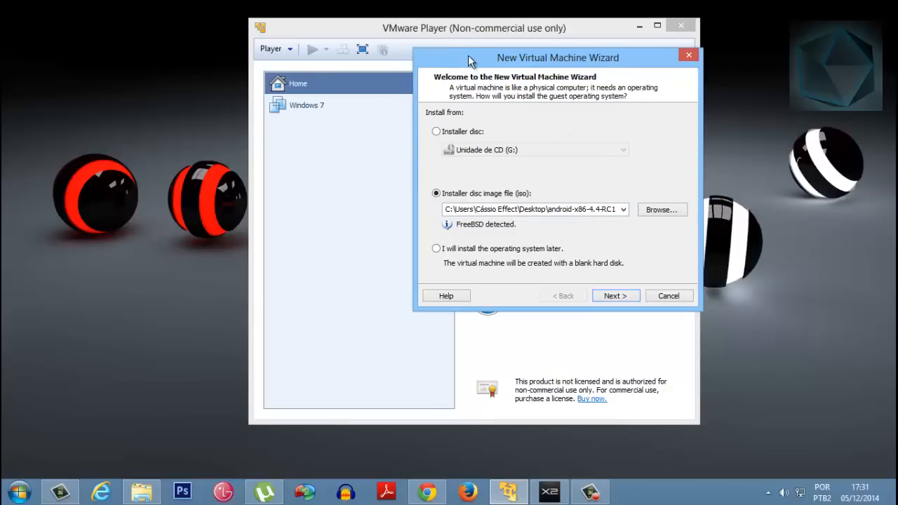
pyautogui.moveTo(444, 51); pyautogui.dragTo(405, 49)
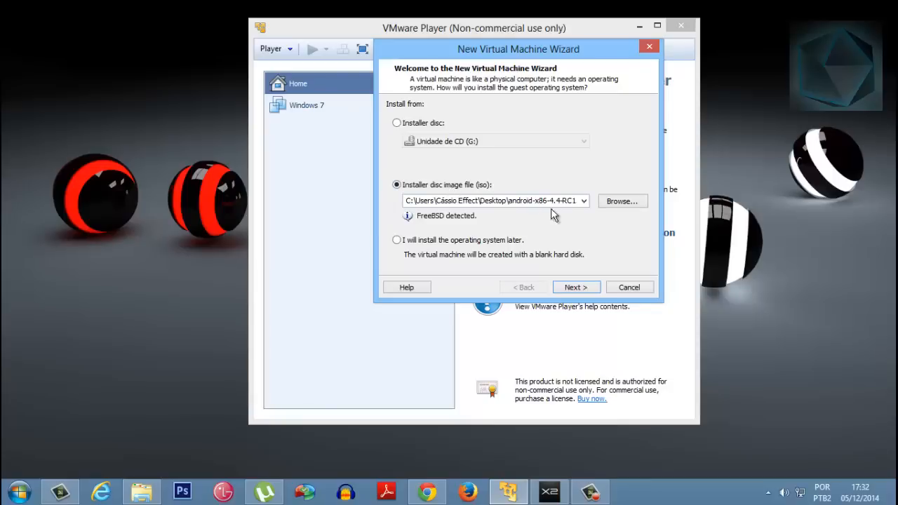
# Use android-x86-4.4-RC1.iso from the desktop as the installer disc image and continue to the naming page
pyautogui.click(612, 202)
pyautogui.moveTo(767, 150); pyautogui.dragTo(764, 262)
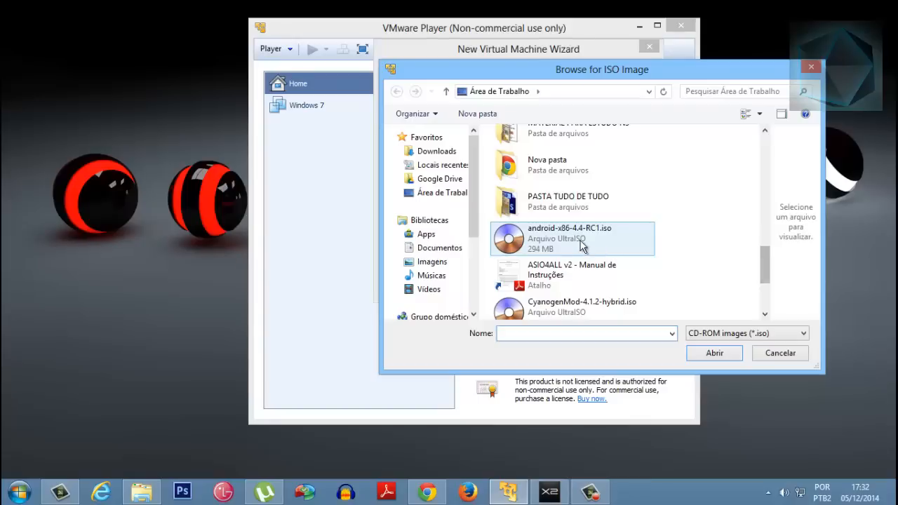
pyautogui.click(556, 235)
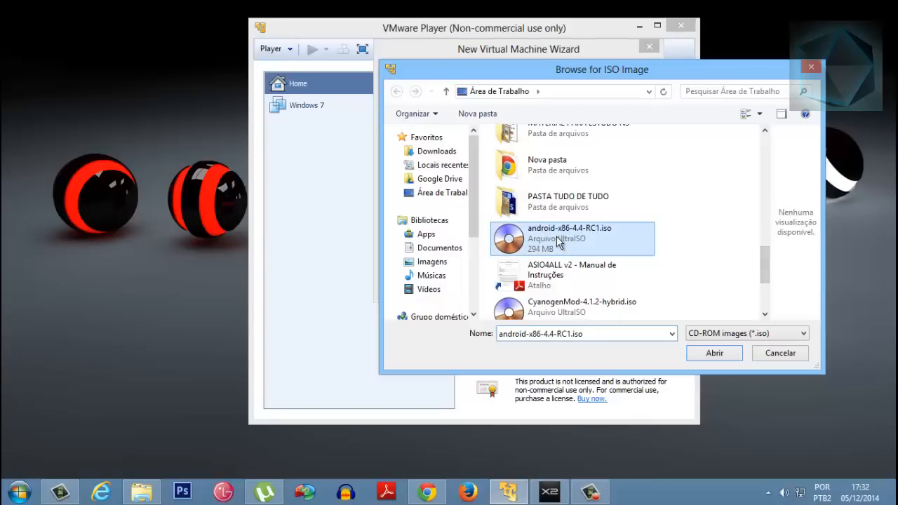
pyautogui.click(714, 354)
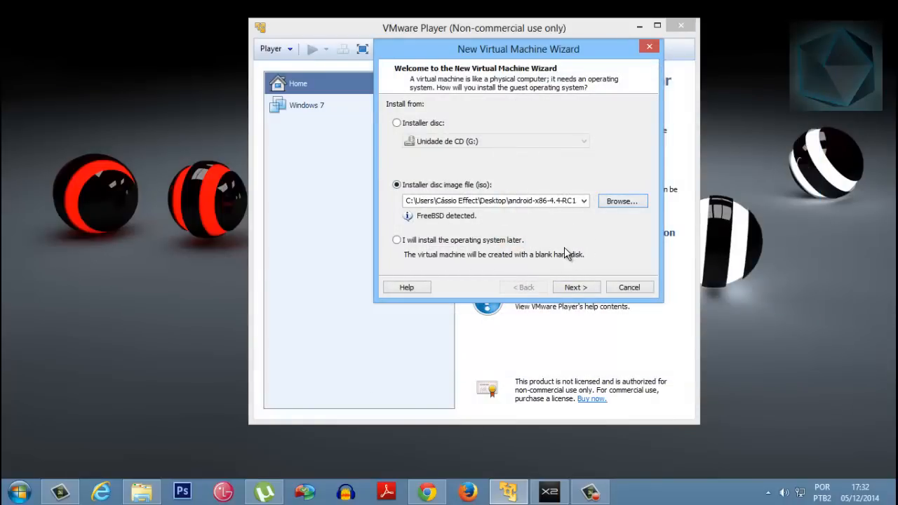
pyautogui.click(576, 289)
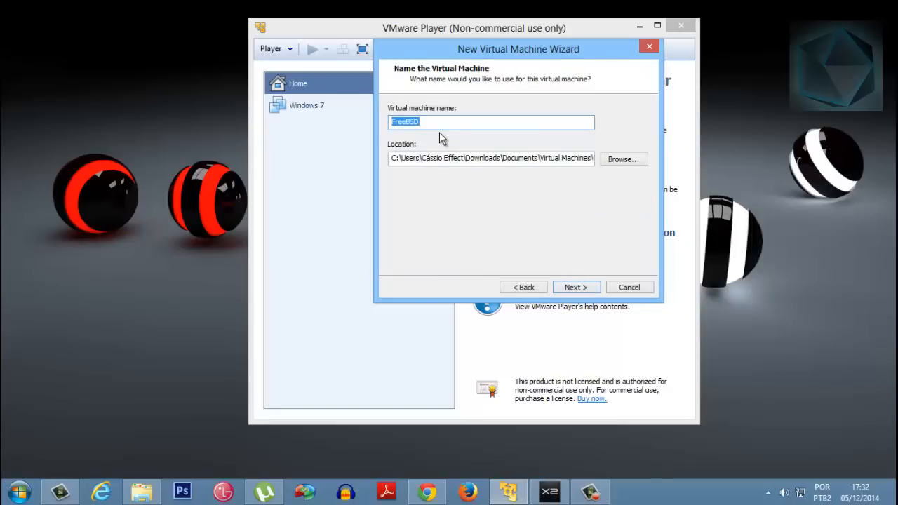
# Name the virtual machine KIT KAT 4.4.2 and continue to the disk capacity page
pyautogui.write('KIT KAT 4.4.2')
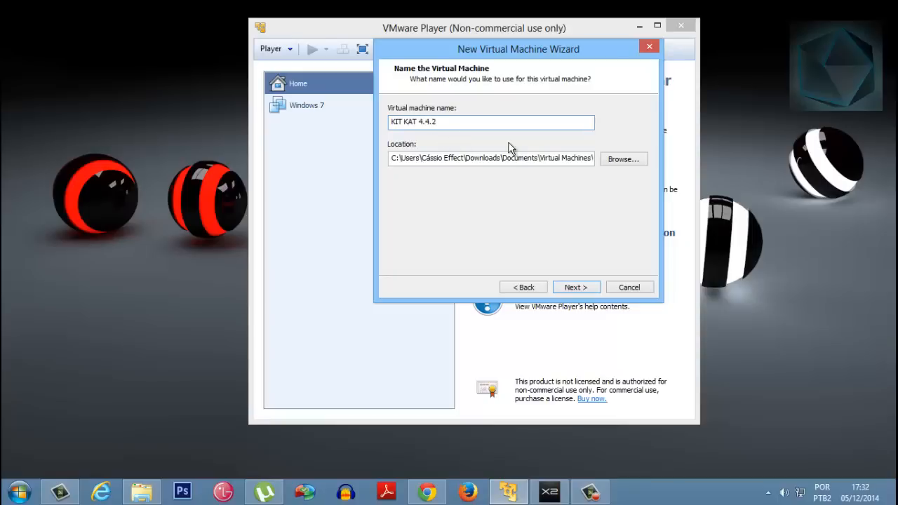
pyautogui.click(574, 287)
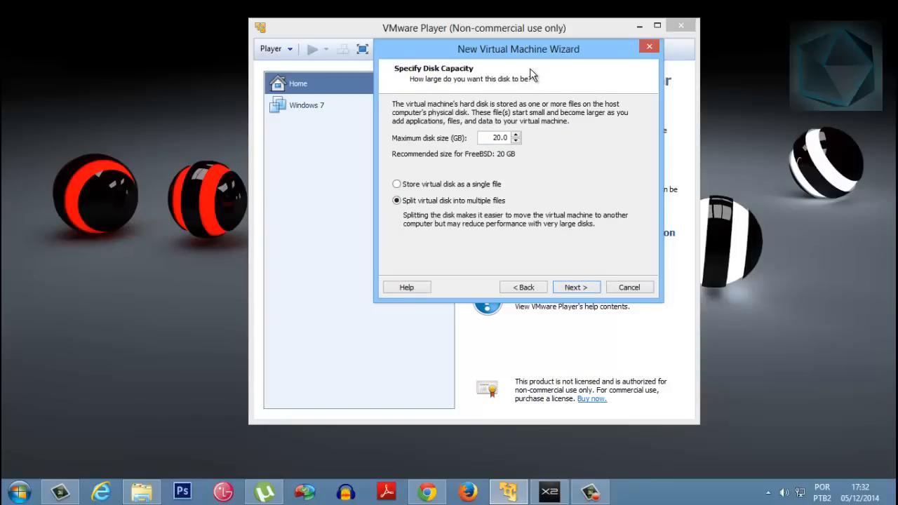
# Set the maximum disk size to 20 GB, split into multiple files, and continue to the settings summary
pyautogui.moveTo(498, 56); pyautogui.dragTo(541, 52)
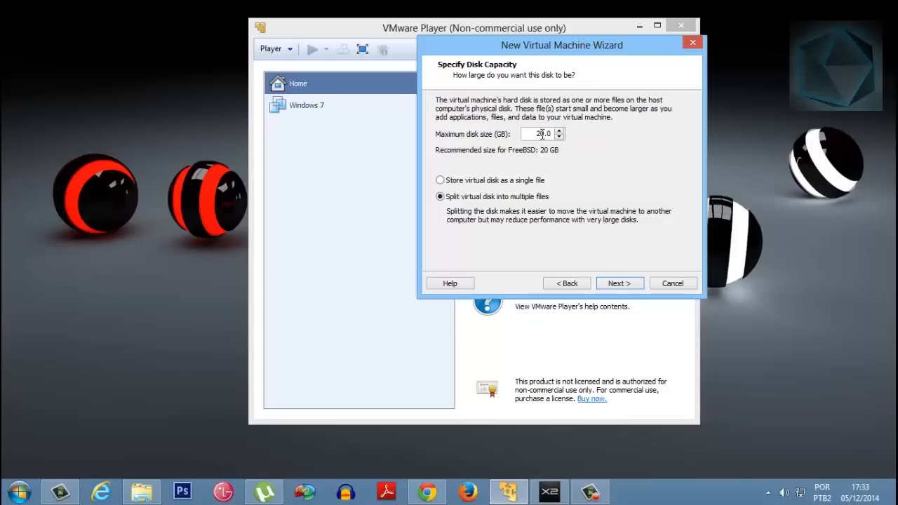
pyautogui.doubleClick(542, 134)
pyautogui.click(559, 137)
pyautogui.click(559, 136)
pyautogui.click(559, 137)
pyautogui.click(560, 137)
pyautogui.click(559, 131)
pyautogui.click(559, 131)
pyautogui.click(559, 132)
pyautogui.click(559, 131)
pyautogui.click(559, 131)
pyautogui.click(618, 283)
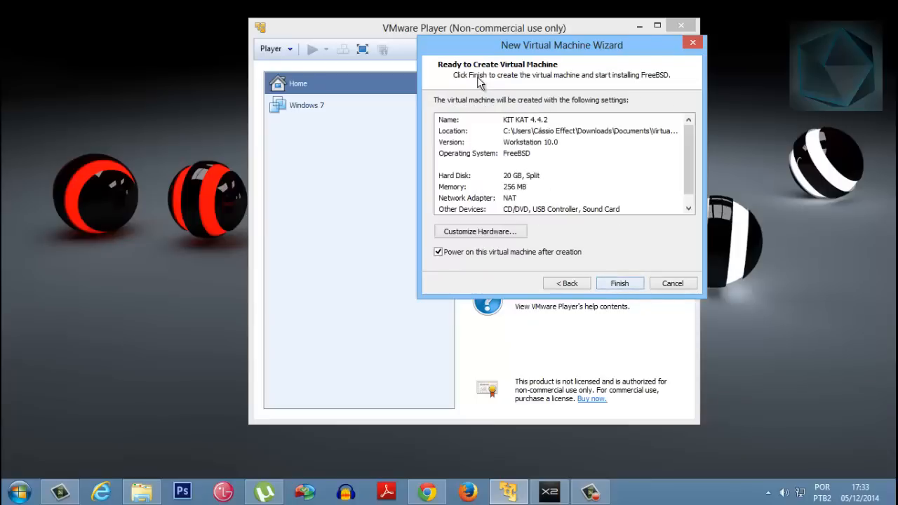
# Customize the new machine's hardware by setting its memory to 1024 MB, without adding any device
pyautogui.moveTo(458, 49); pyautogui.dragTo(384, 48)
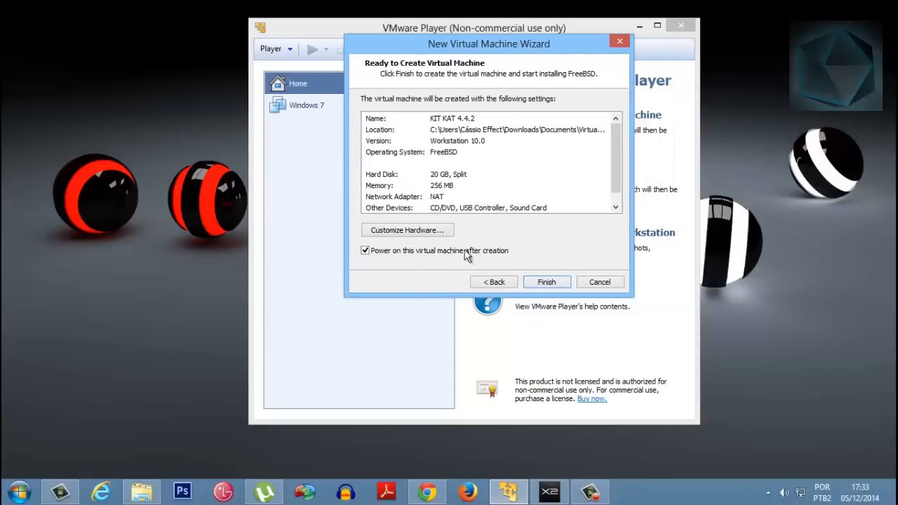
pyautogui.moveTo(504, 44); pyautogui.dragTo(543, 42)
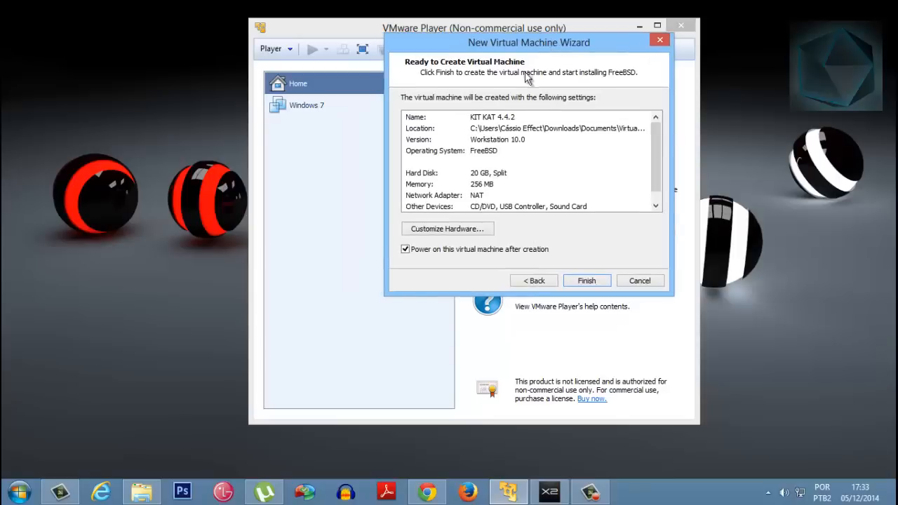
pyautogui.click(444, 233)
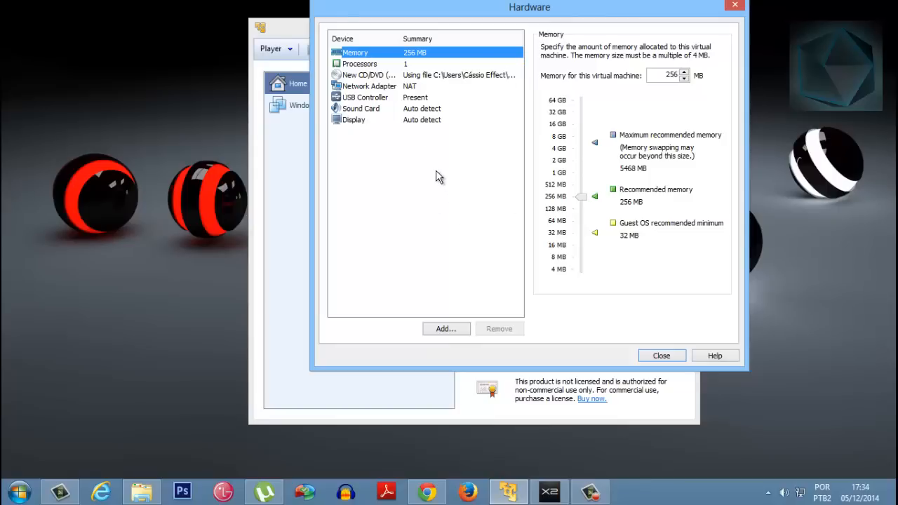
pyautogui.moveTo(552, 14); pyautogui.dragTo(582, 41)
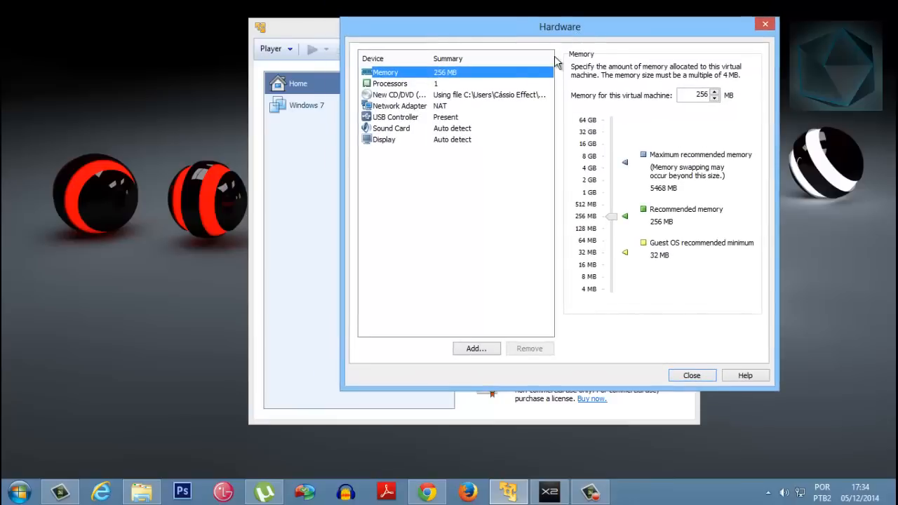
pyautogui.moveTo(509, 21); pyautogui.dragTo(487, 13)
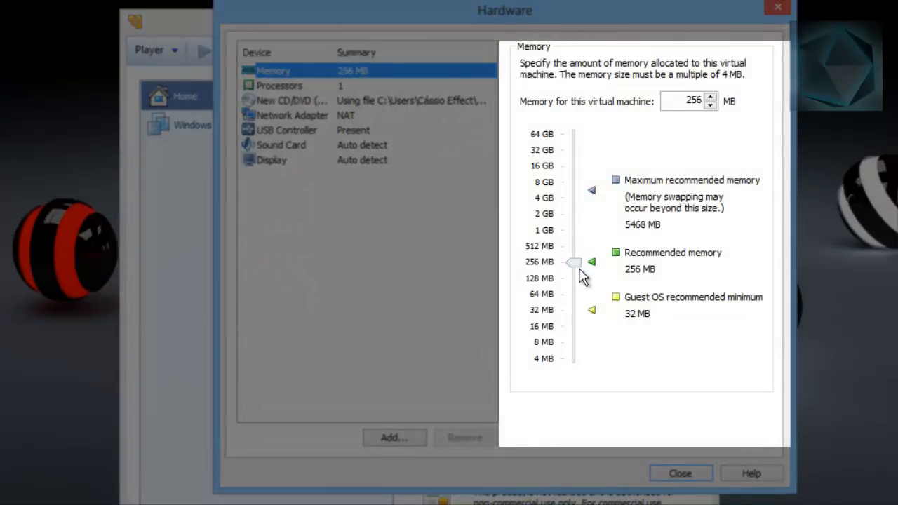
pyautogui.moveTo(580, 269); pyautogui.dragTo(570, 224)
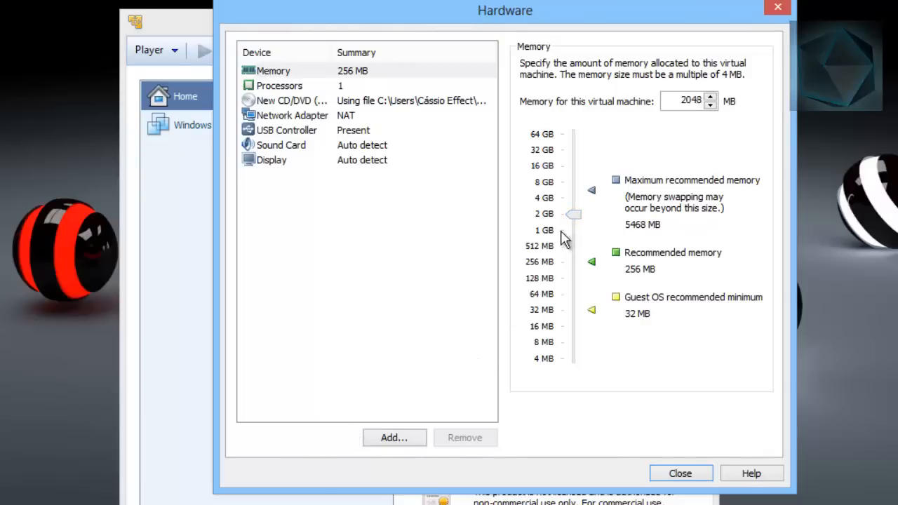
pyautogui.moveTo(573, 220)
pyautogui.mouseDown()
pyautogui.moveTo(578, 238)
pyautogui.moveTo(583, 232)
pyautogui.mouseUp()
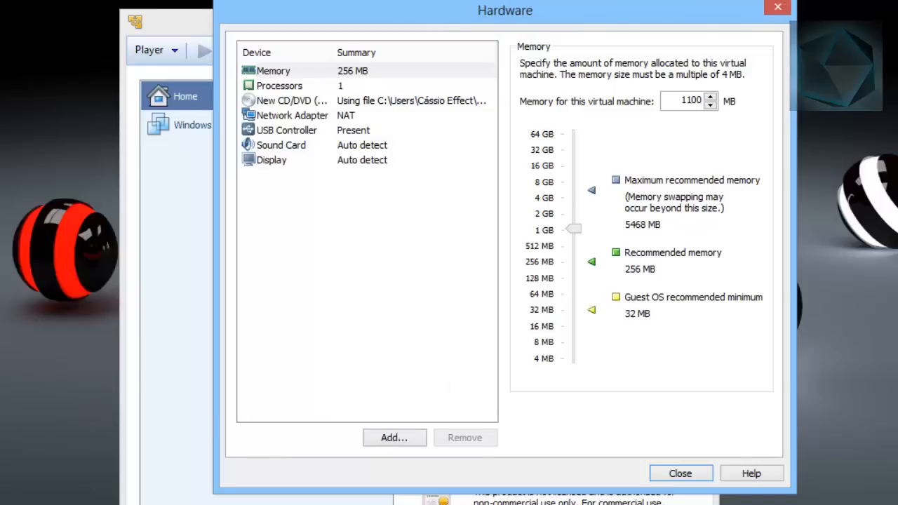
pyautogui.click(577, 237)
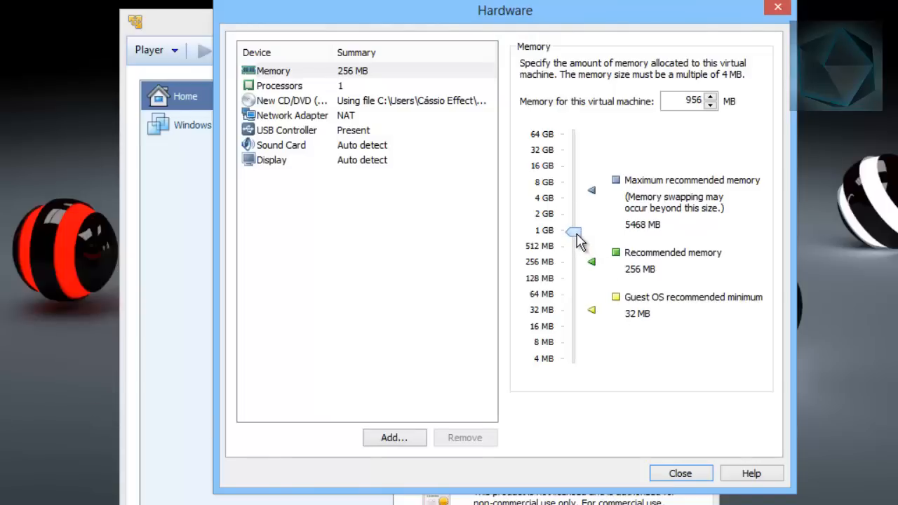
pyautogui.moveTo(578, 240); pyautogui.dragTo(575, 231)
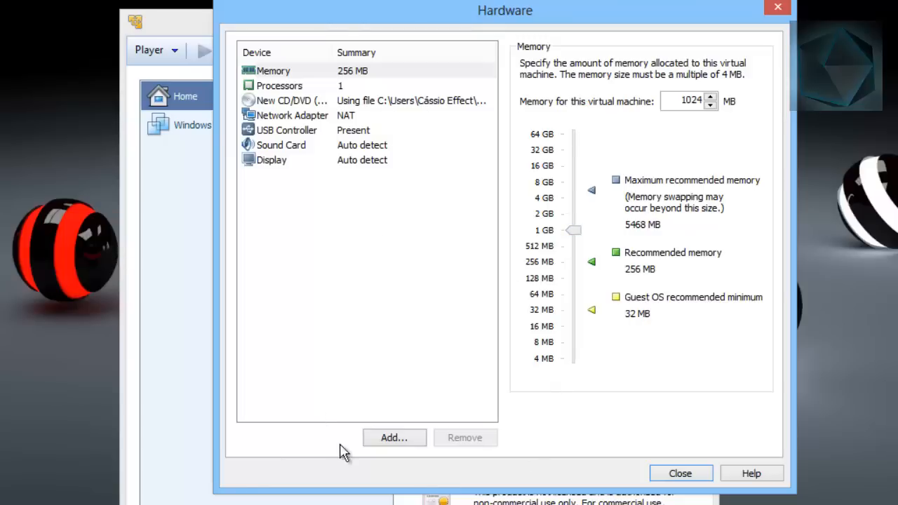
pyautogui.click(394, 439)
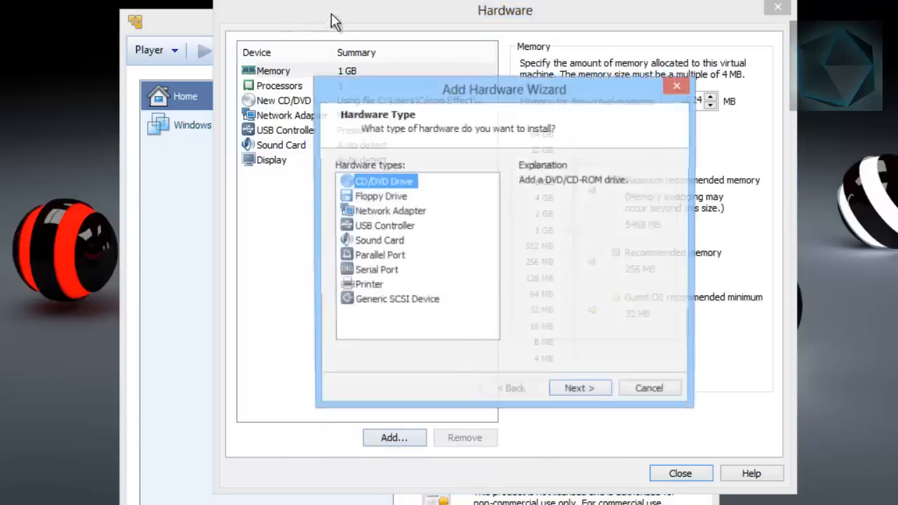
pyautogui.click(678, 86)
# Set the virtual machine's number of processor cores to 2
pyautogui.click(300, 86)
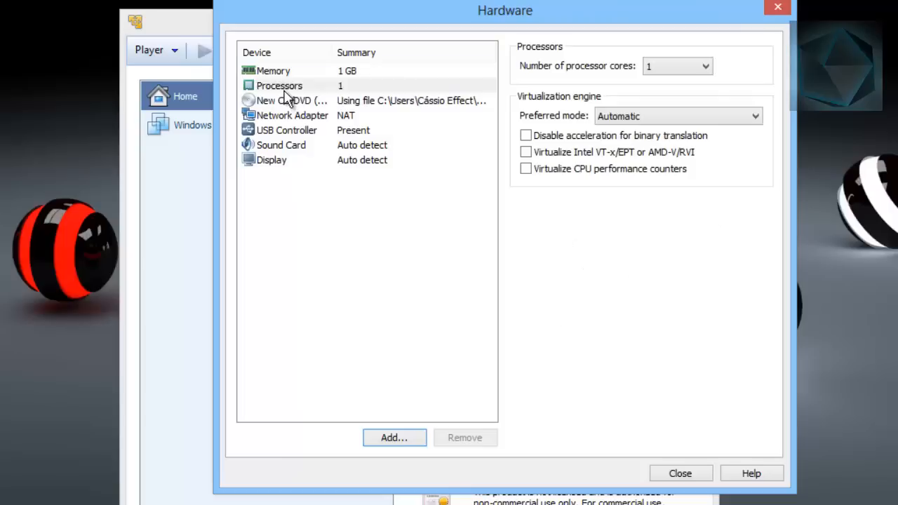
pyautogui.click(701, 70)
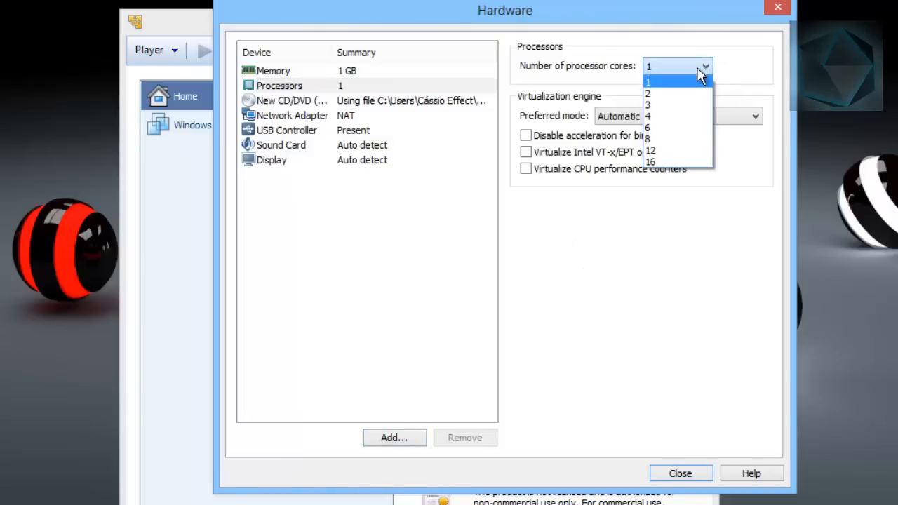
pyautogui.click(674, 86)
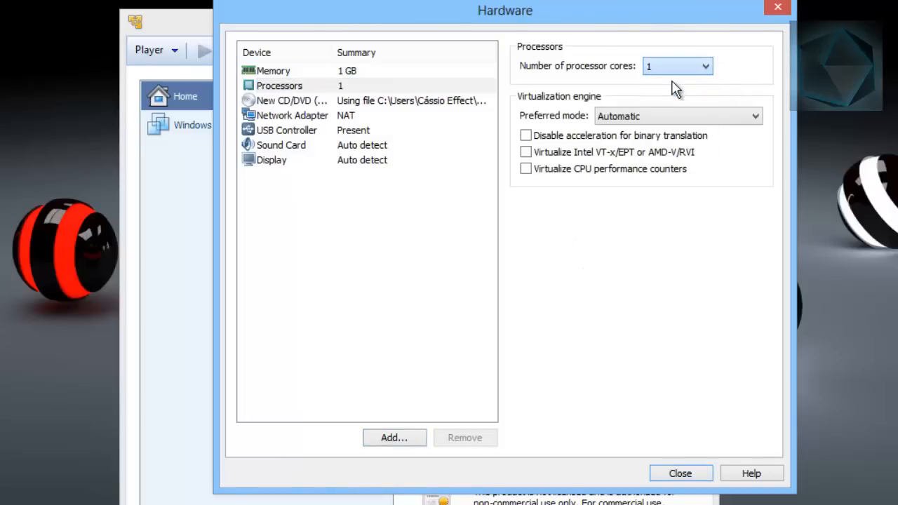
pyautogui.click(707, 71)
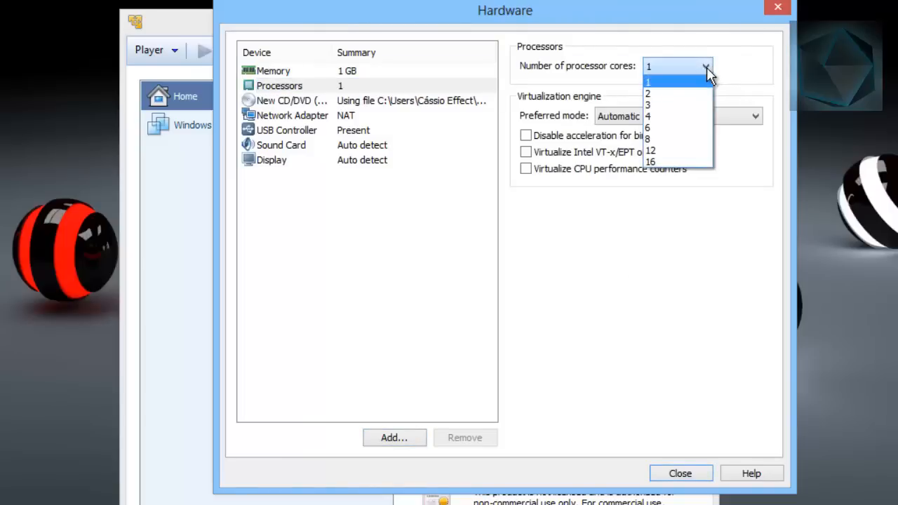
pyautogui.click(656, 95)
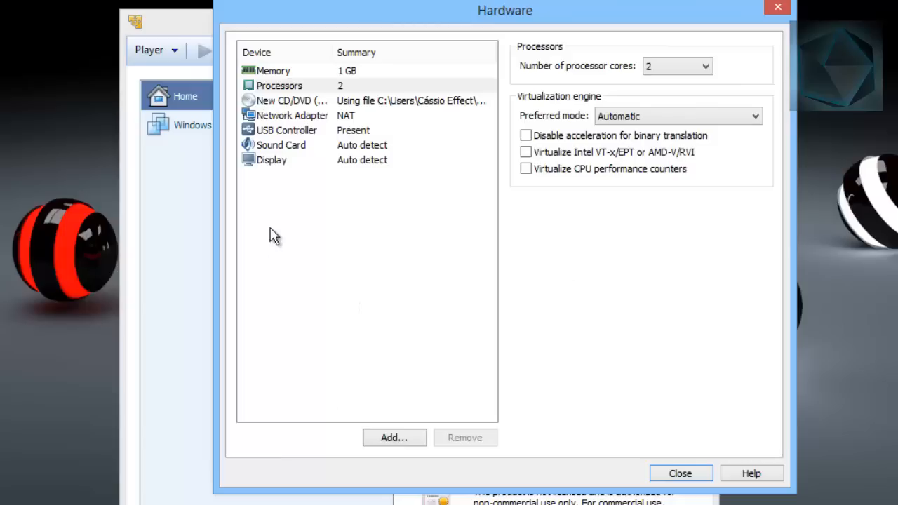
# Review the CD/DVD, network adapter and USB controller settings, and specify Alto-falantes as the host sound card
pyautogui.click(289, 102)
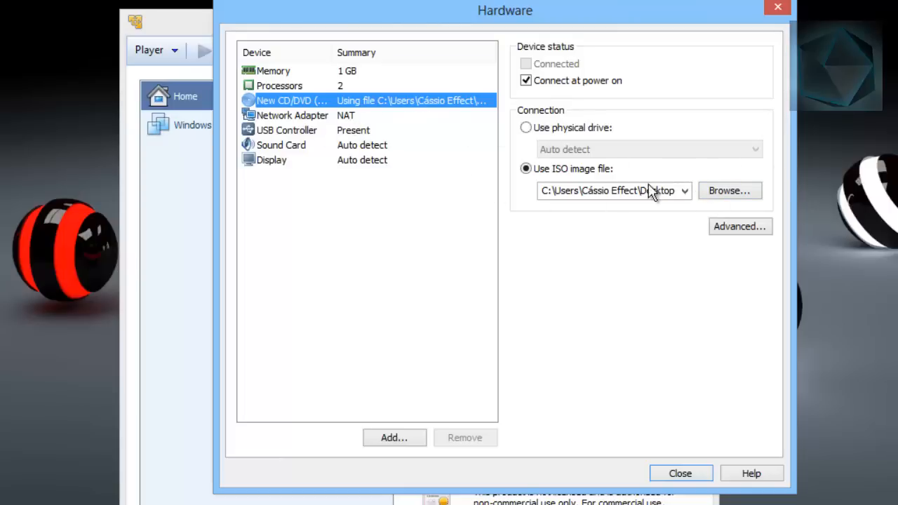
pyautogui.click(309, 116)
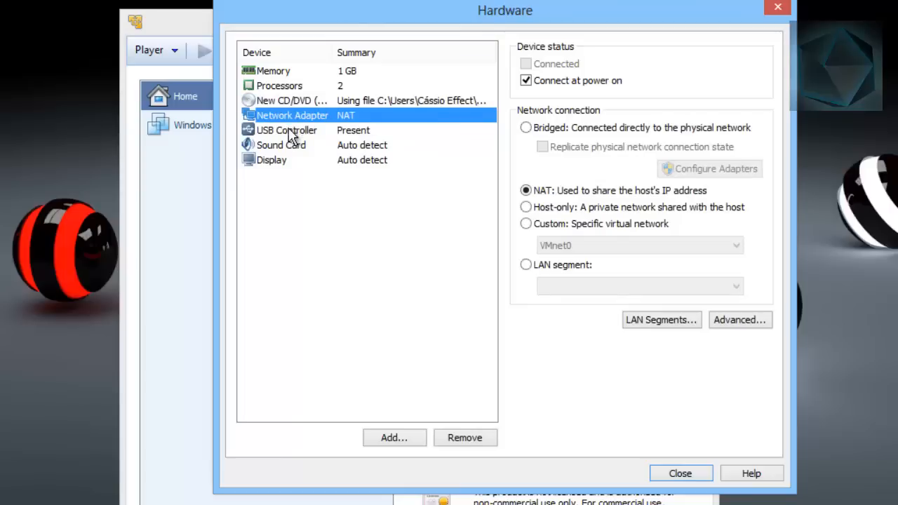
pyautogui.click(289, 132)
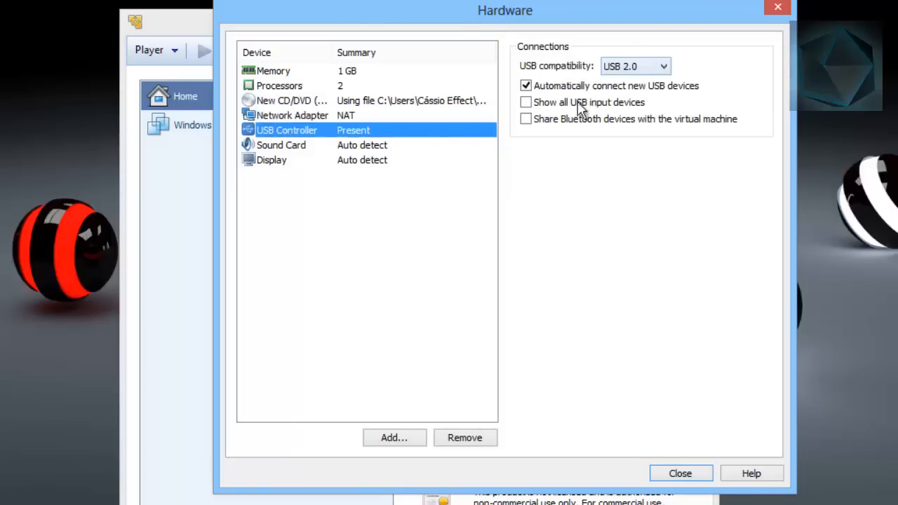
pyautogui.click(334, 148)
pyautogui.click(528, 146)
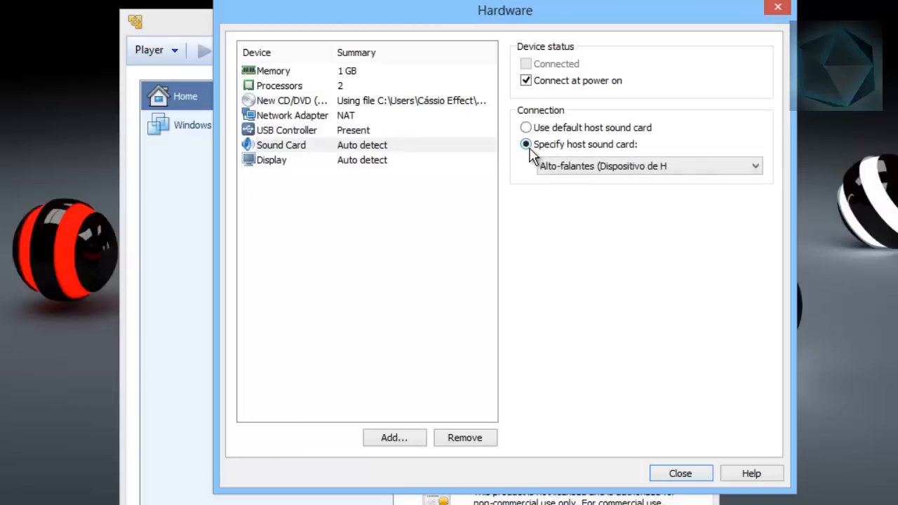
pyautogui.click(562, 168)
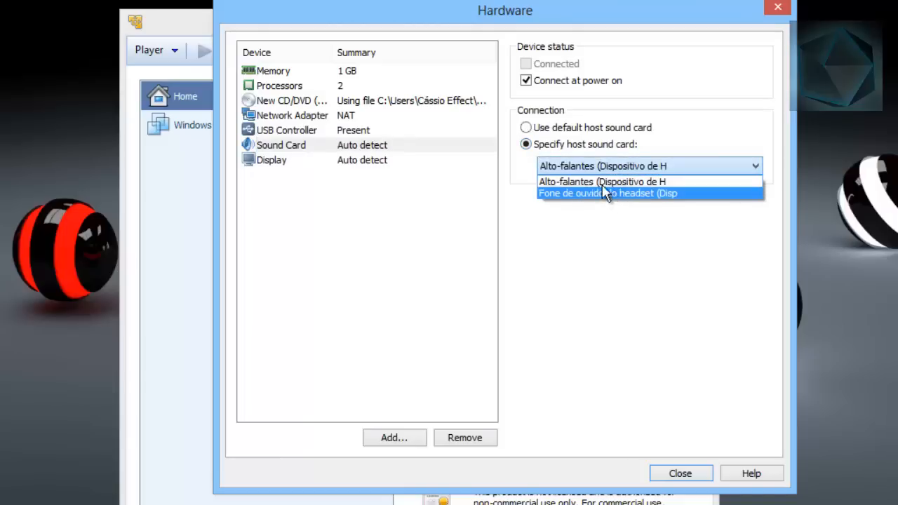
pyautogui.click(607, 181)
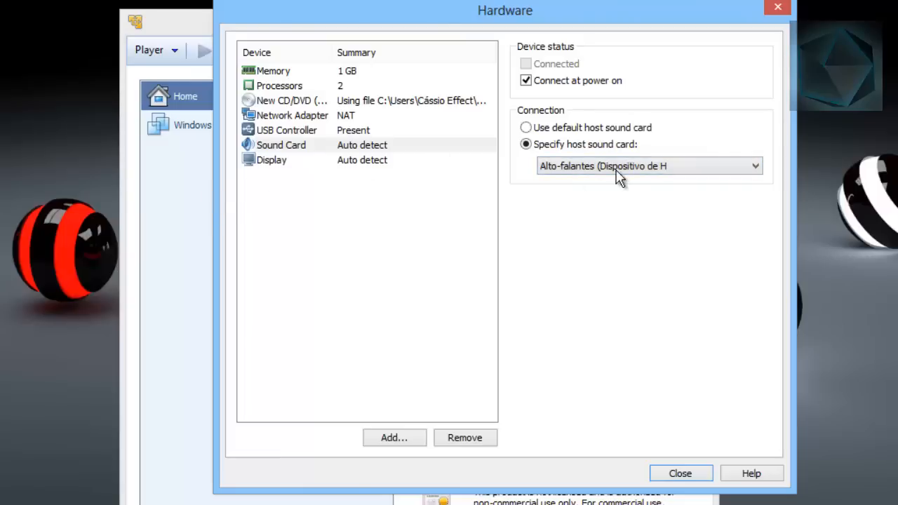
pyautogui.click(265, 183)
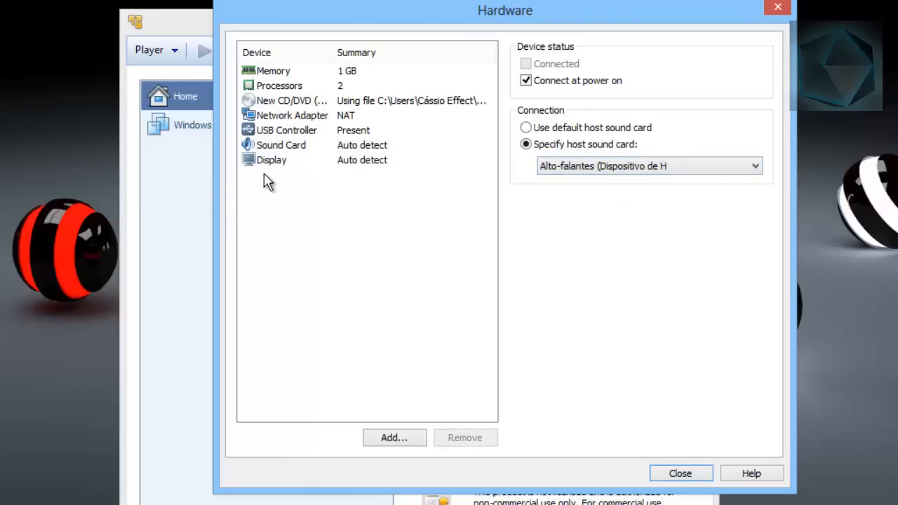
# Enable 3D graphics acceleration for the display and specify 1 monitor with a maximum resolution of 1024 x 768
pyautogui.click(271, 163)
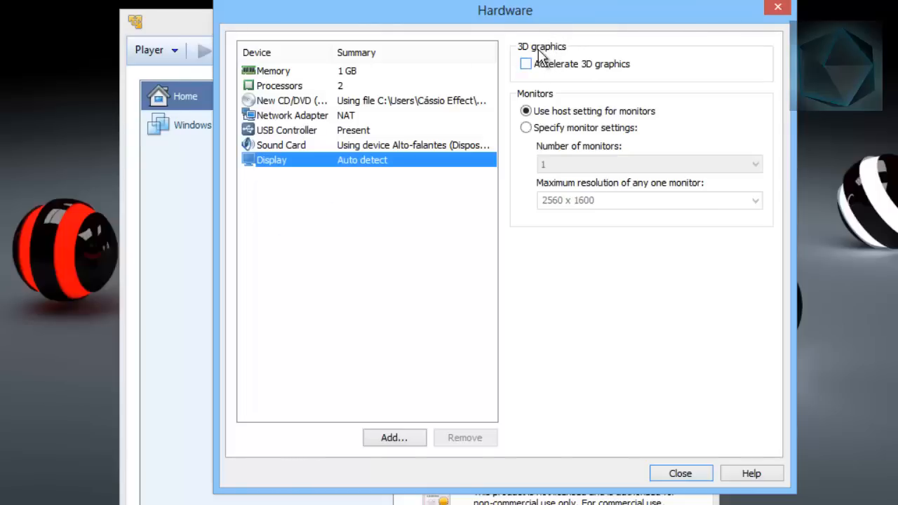
pyautogui.moveTo(606, 20); pyautogui.dragTo(569, 35)
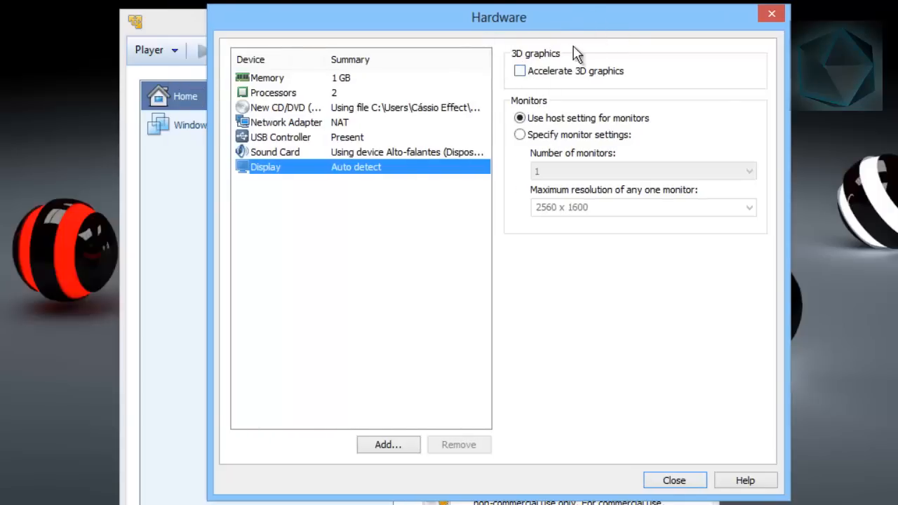
pyautogui.click(522, 71)
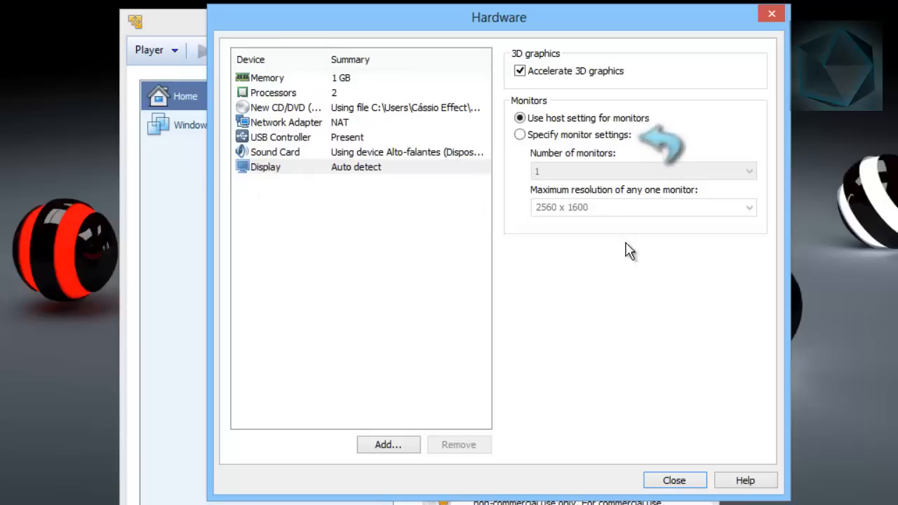
pyautogui.click(520, 134)
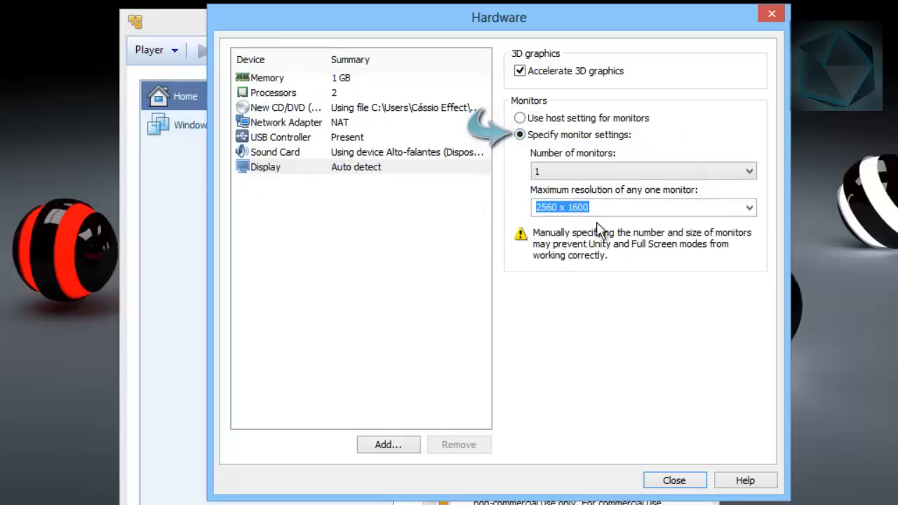
pyautogui.click(749, 208)
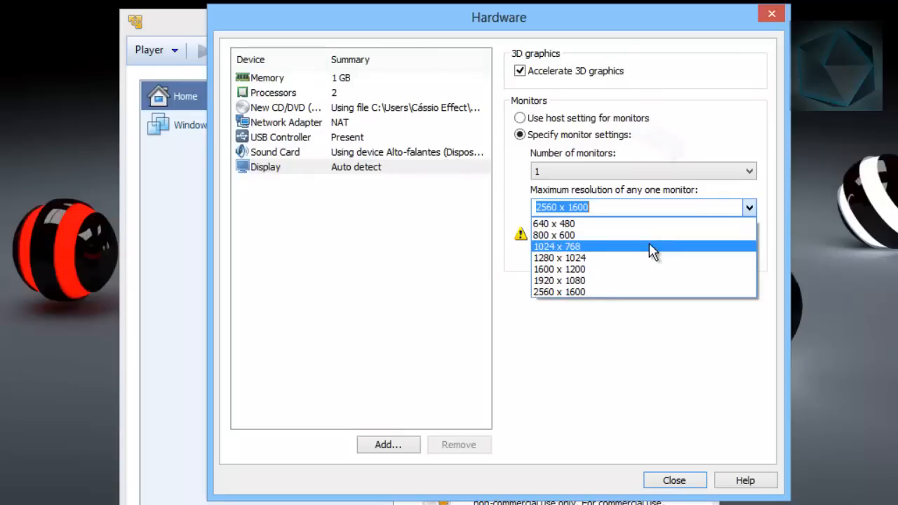
pyautogui.click(565, 247)
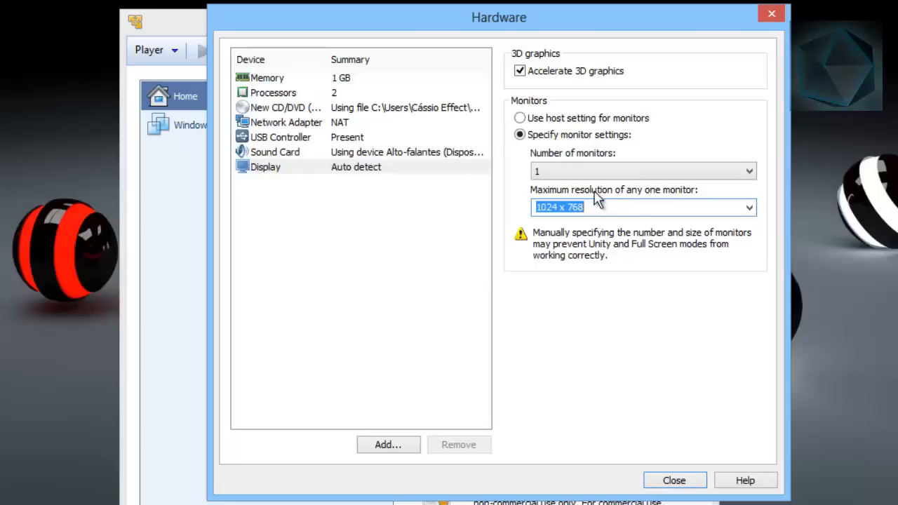
pyautogui.click(744, 173)
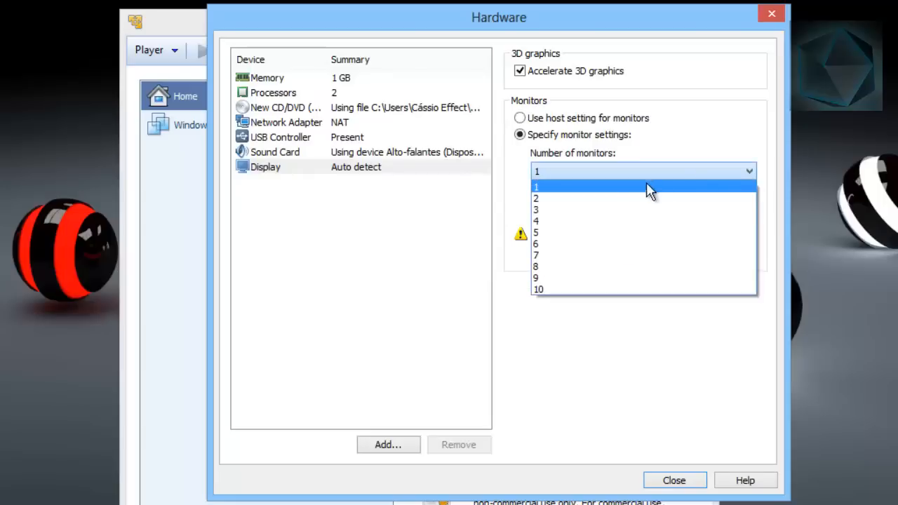
pyautogui.click(563, 173)
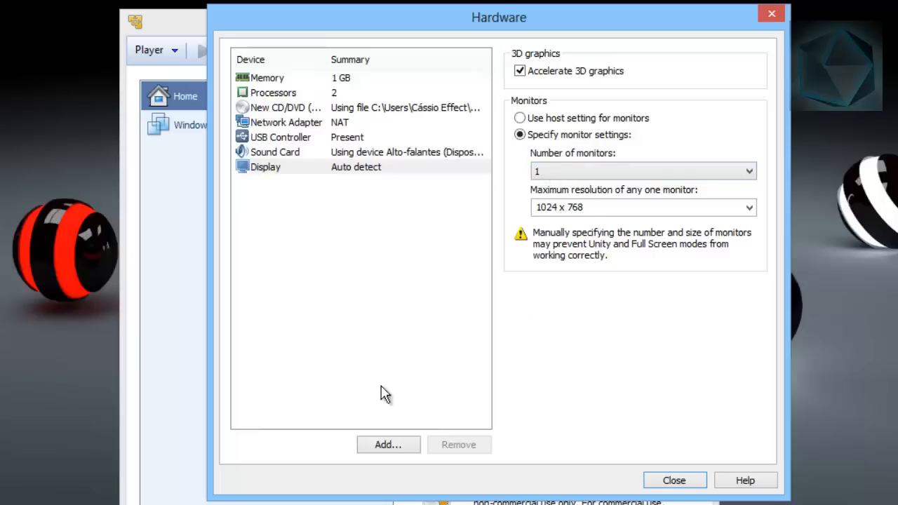
# Create and power on the virtual machine with the customized hardware, without adding a device, and dismiss the VMware Tools update offer
pyautogui.click(380, 446)
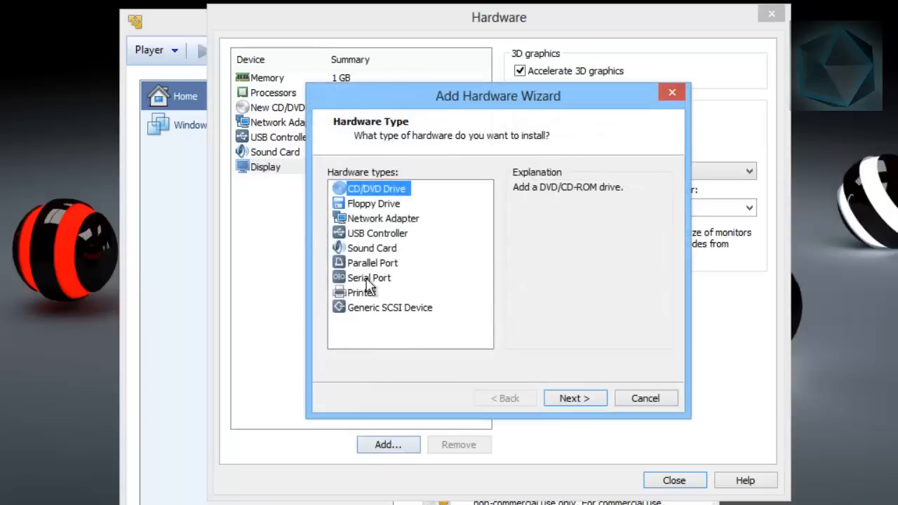
pyautogui.click(671, 92)
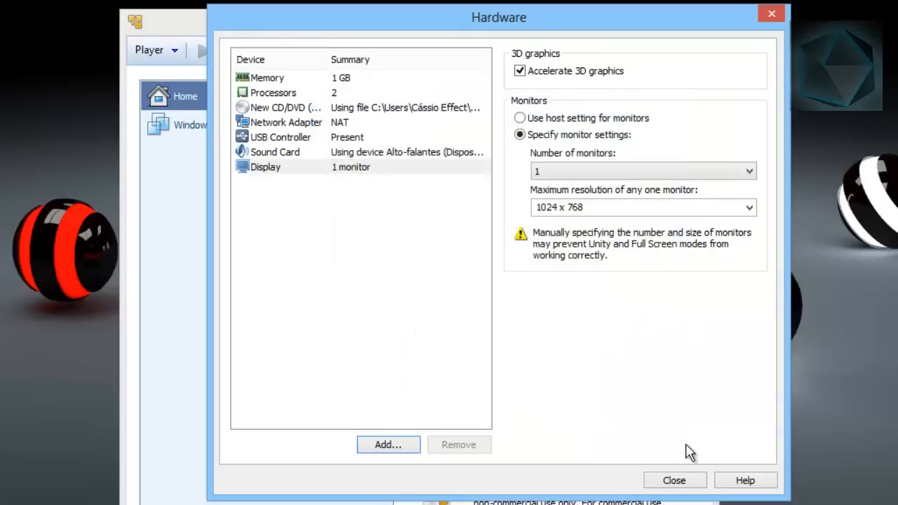
pyautogui.click(672, 481)
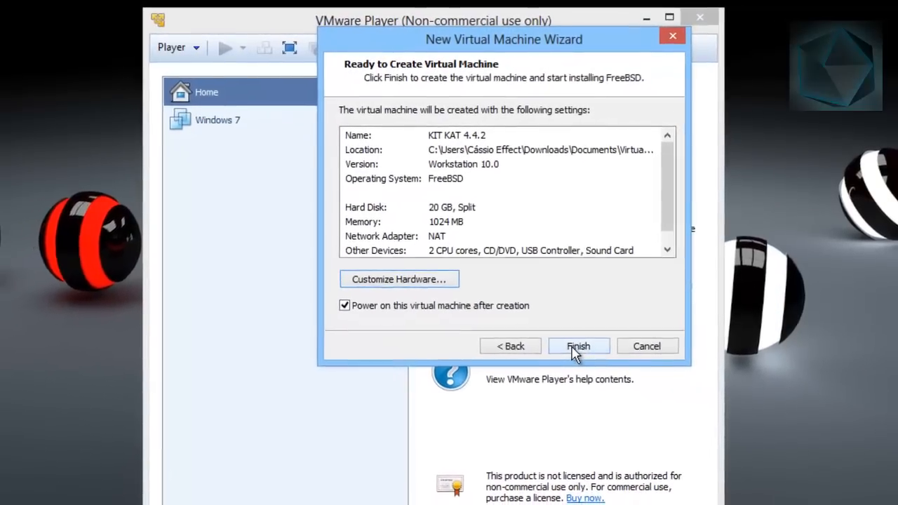
pyautogui.click(572, 351)
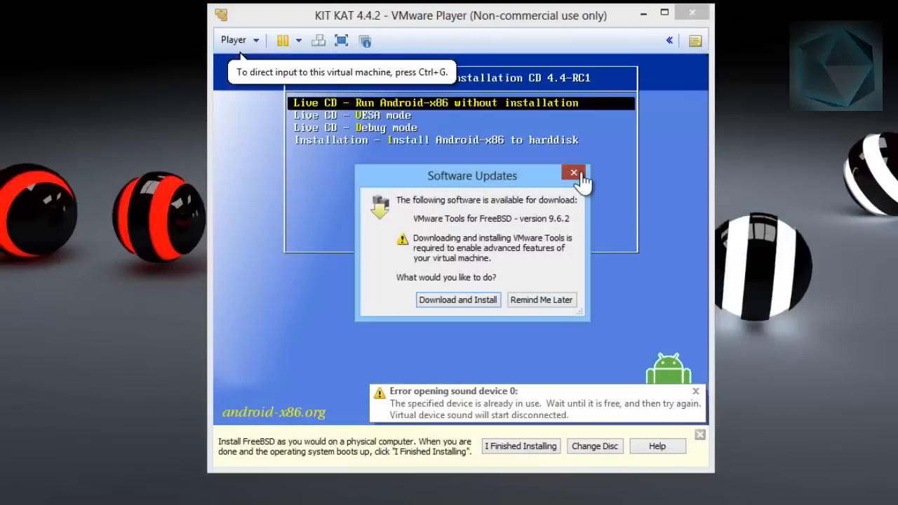
pyautogui.click(574, 173)
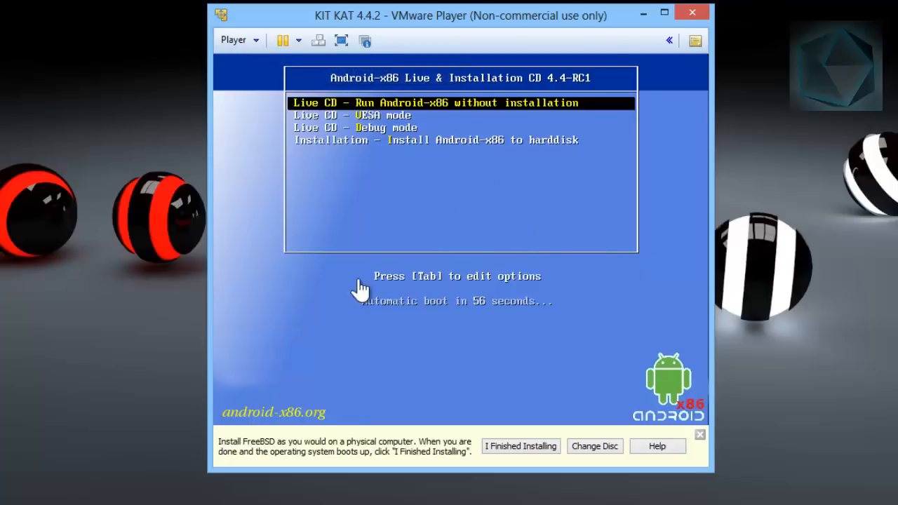
# Maximize the running KIT KAT 4.4.2 virtual machine window
pyautogui.press('Down')
pyautogui.press('Up')
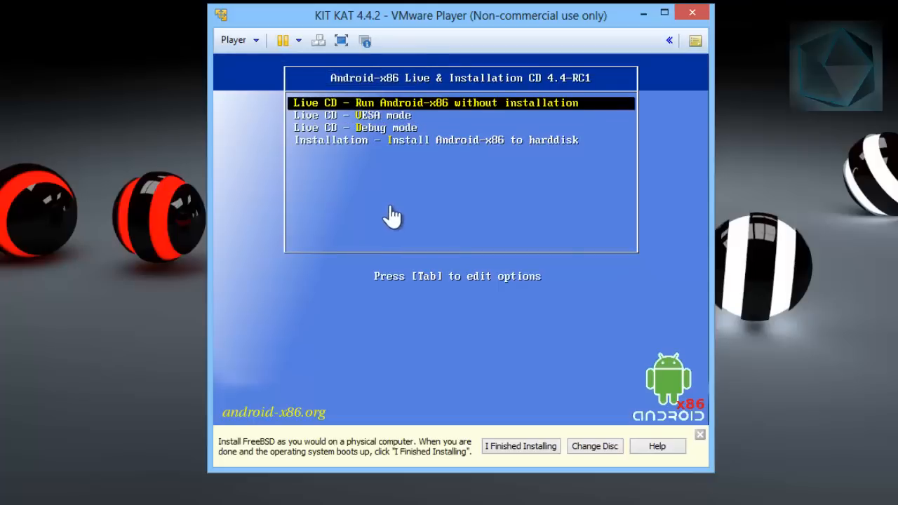
pyautogui.click(669, 11)
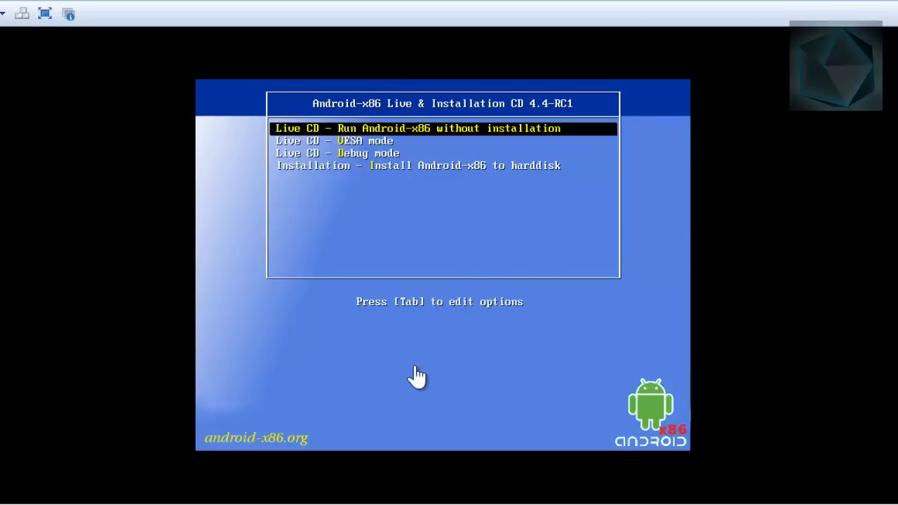
# Direct input to the virtual machine, move through the boot menu entries, and release the input back to the host
pyautogui.click(595, 328)
pyautogui.press('Down')
pyautogui.press('Down')
pyautogui.press('Up')
pyautogui.press('Up')
pyautogui.press('Down')
pyautogui.press('Down')
pyautogui.press('Down')
pyautogui.press('Up')
pyautogui.press('Up')
pyautogui.press('Up')
pyautogui.hotkey('ctrl', 'alt')
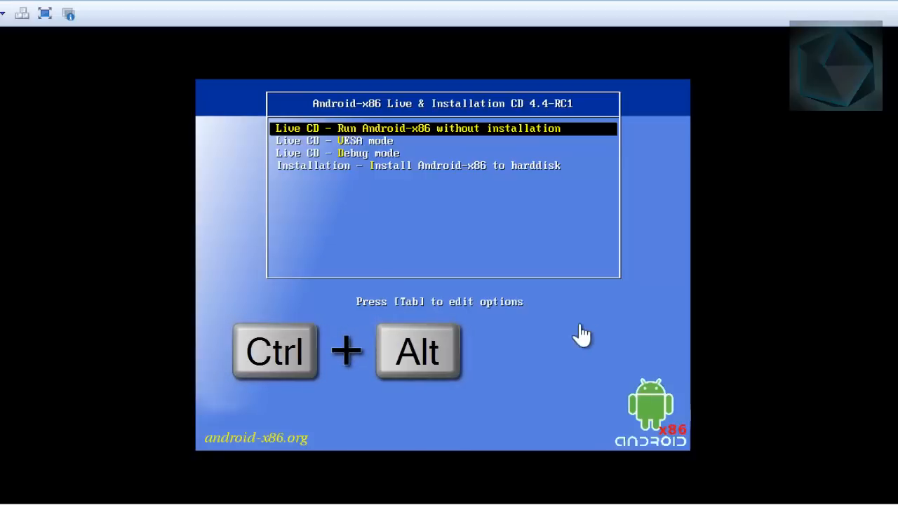
pyautogui.click(3, 504)
pyautogui.click(3, 504)
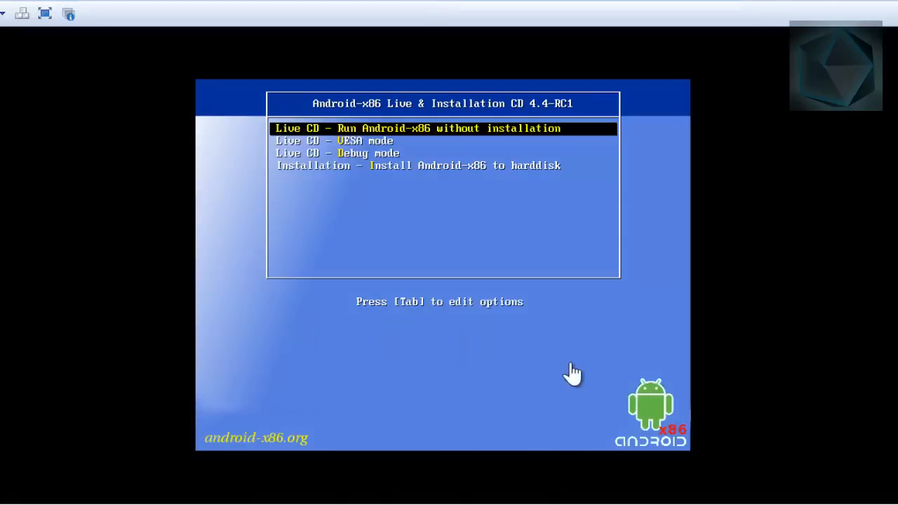
# Direct input to the virtual machine and start the boot entry that installs Android-x86 to the harddisk
pyautogui.click(611, 324)
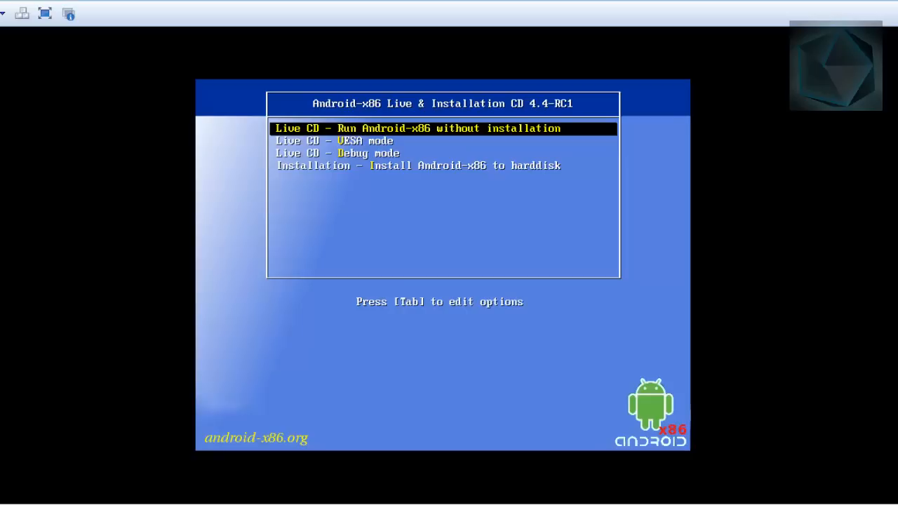
pyautogui.press('Down')
pyautogui.press('Down')
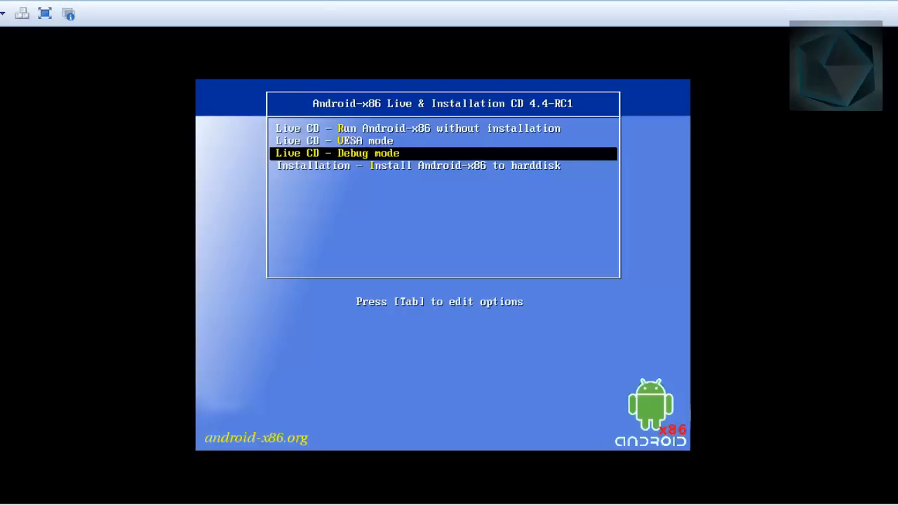
pyautogui.press('Up')
pyautogui.press('Up')
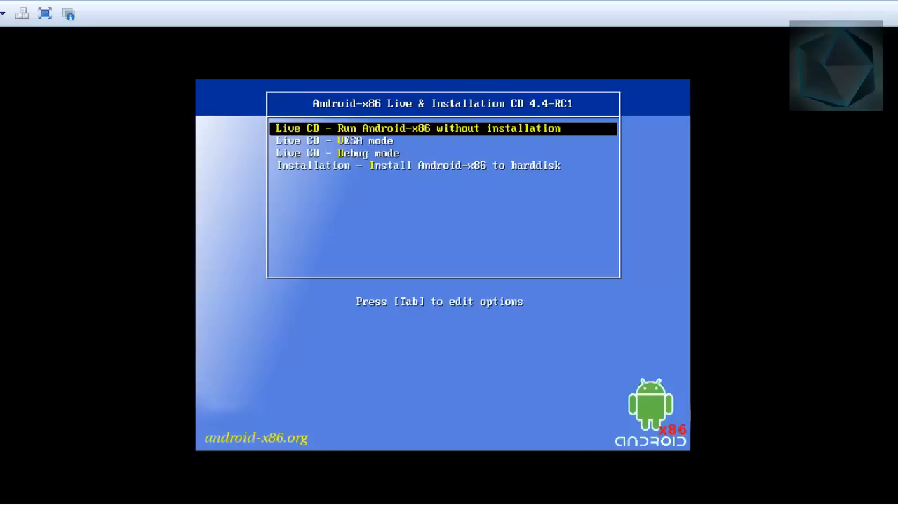
pyautogui.press('Down')
pyautogui.press('Down')
pyautogui.press('Down')
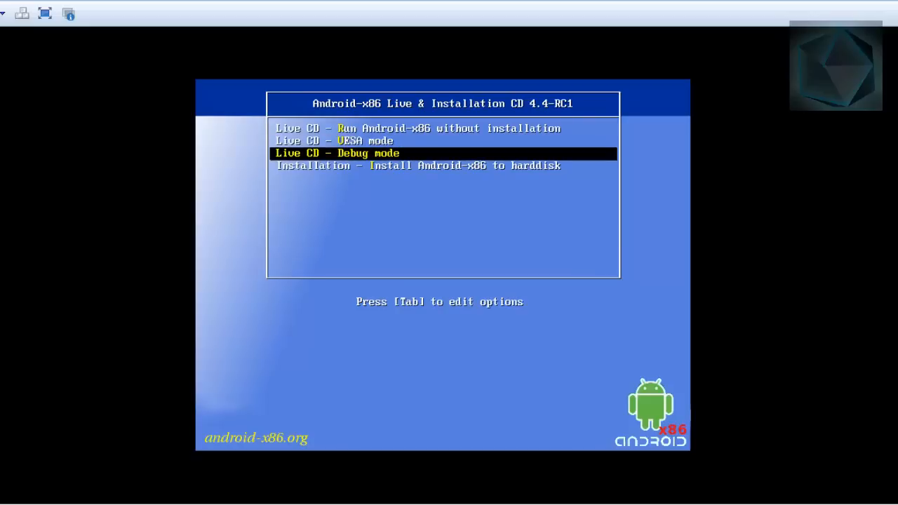
pyautogui.press('Up')
pyautogui.press('Up')
pyautogui.press('Up')
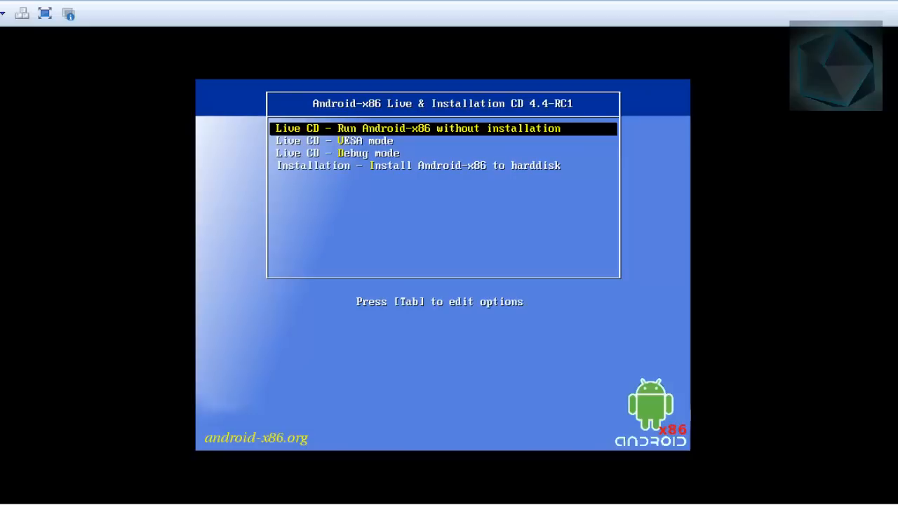
pyautogui.press('Down')
pyautogui.press('Down')
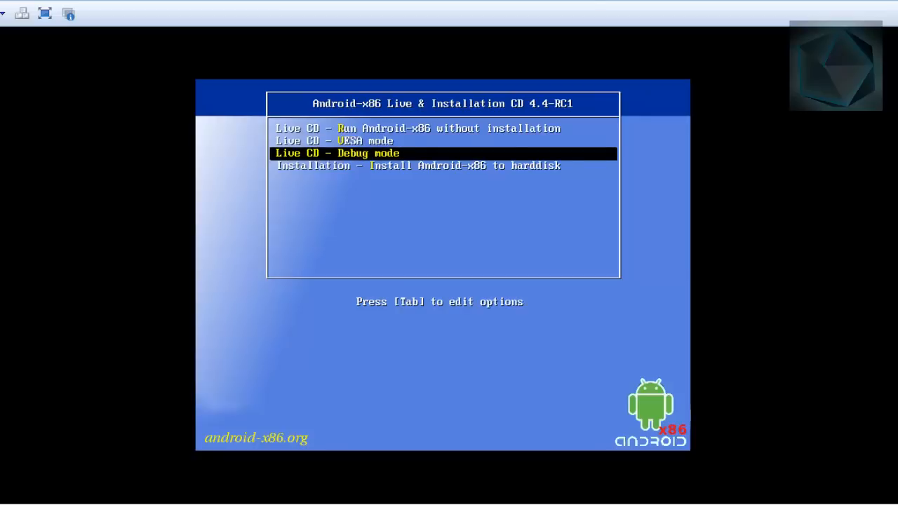
pyautogui.press('Down')
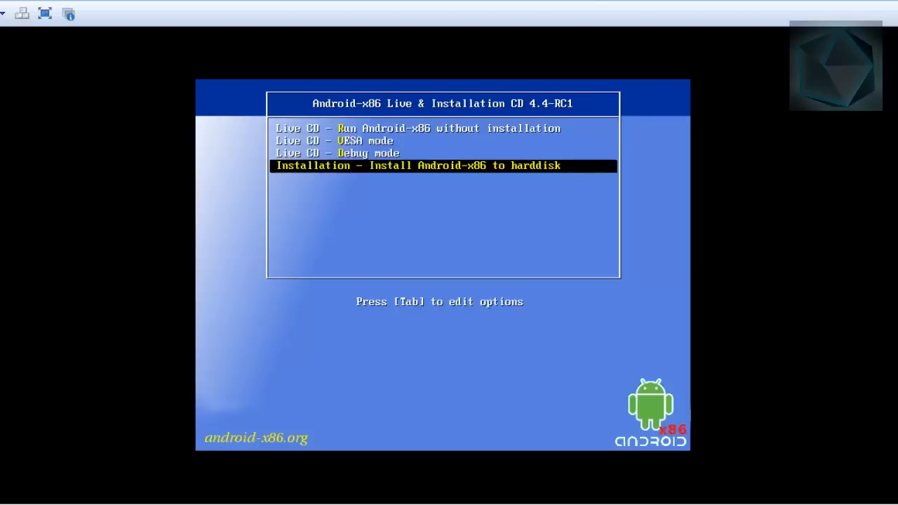
pyautogui.press('Up')
pyautogui.press('Down')
pyautogui.press('Return')
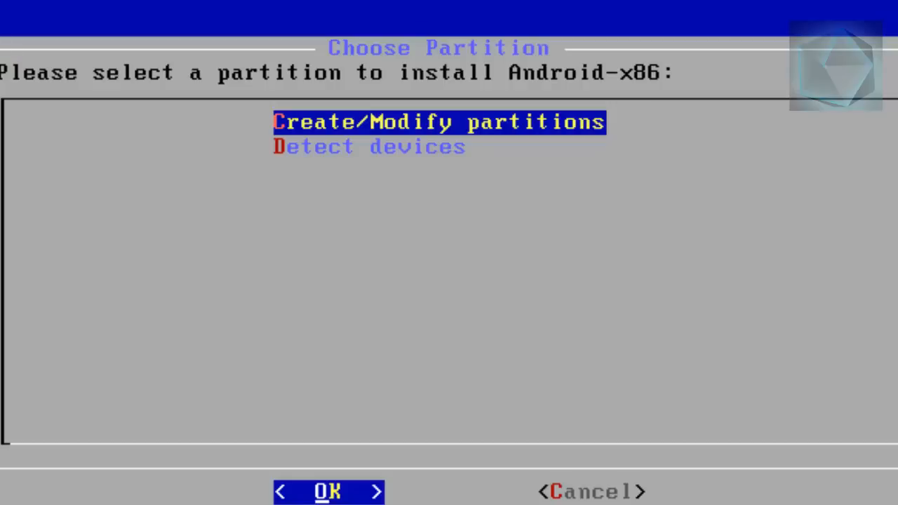
# Choose to create or modify partitions for the Android-x86 installation
pyautogui.press('Right')
pyautogui.press('Left')
pyautogui.press('Return')
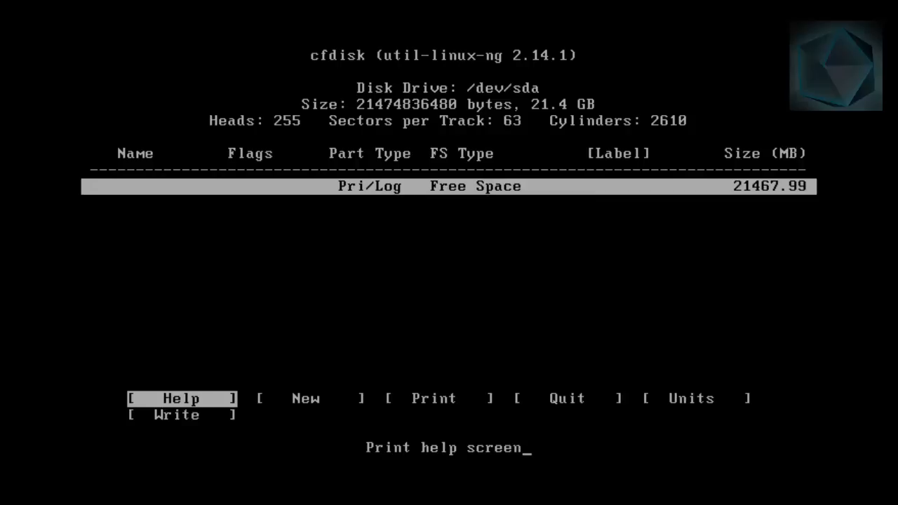
# Create a new primary partition from the free space on /dev/sda, using the full size of 21467.98 MB
pyautogui.press('Right')
pyautogui.press('Left')
pyautogui.press('Right')
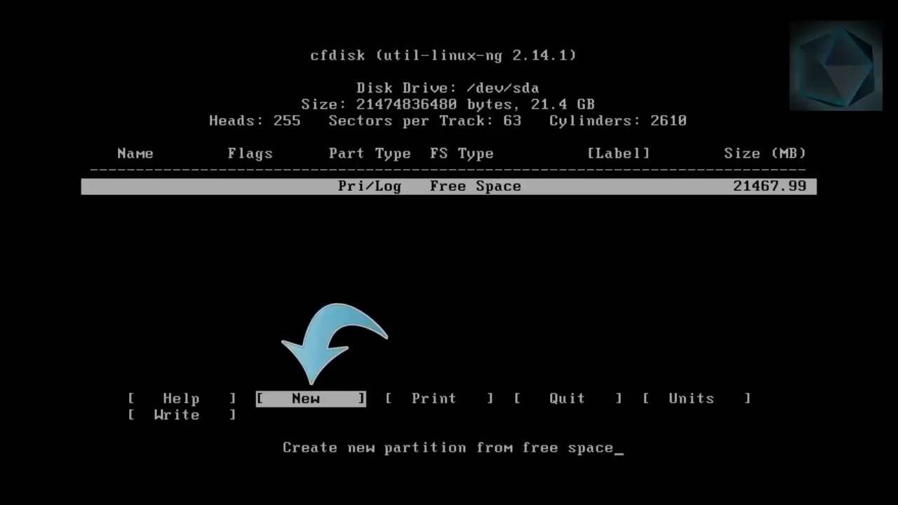
pyautogui.press('Return')
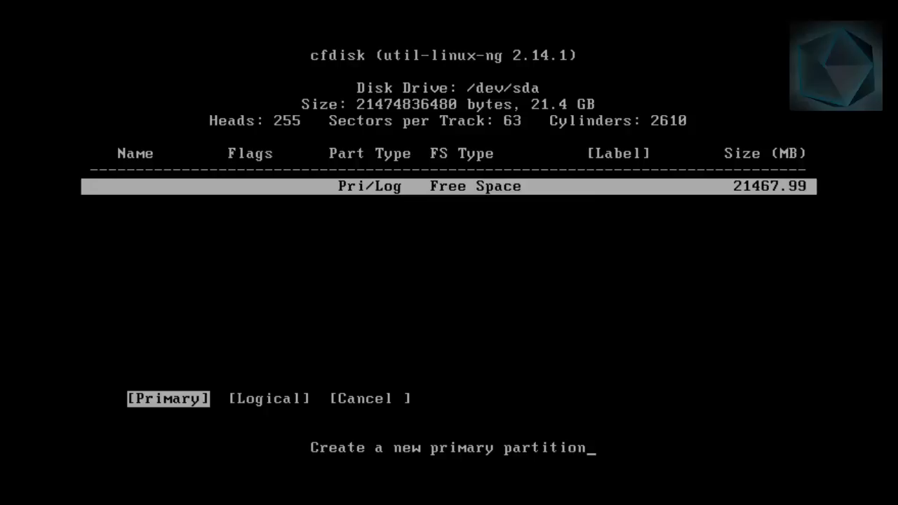
pyautogui.press('Right')
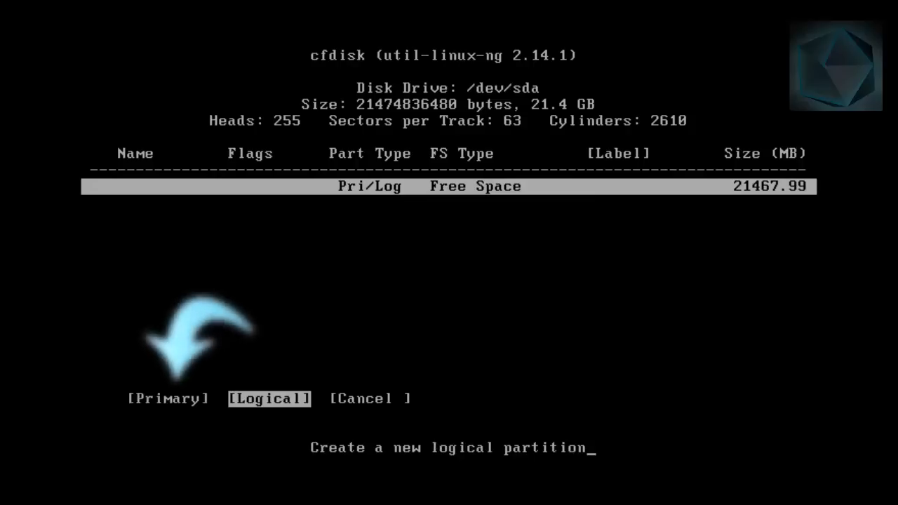
pyautogui.press('Right')
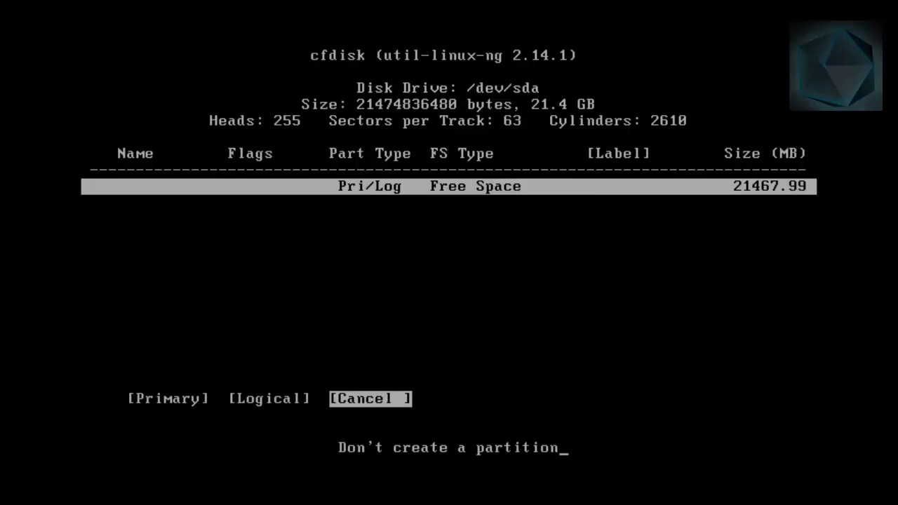
pyautogui.press('Left')
pyautogui.press('Left')
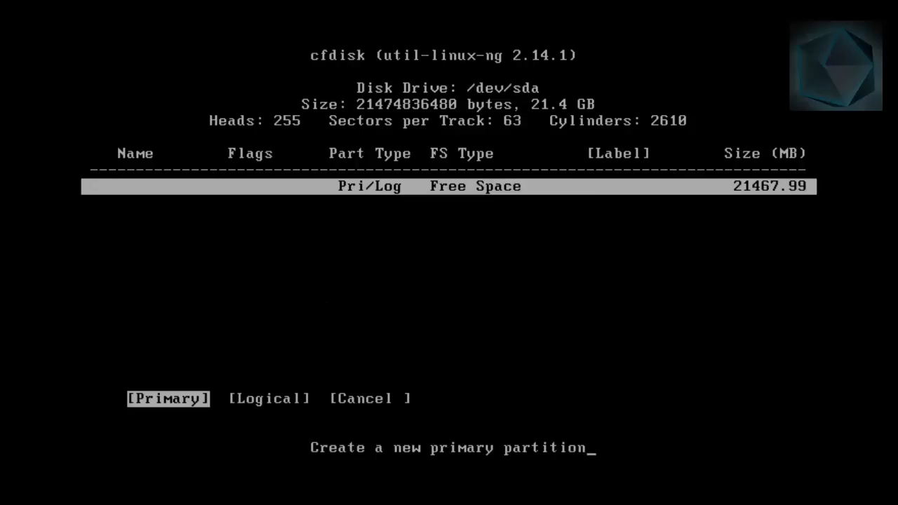
pyautogui.press('Right')
pyautogui.press('Left')
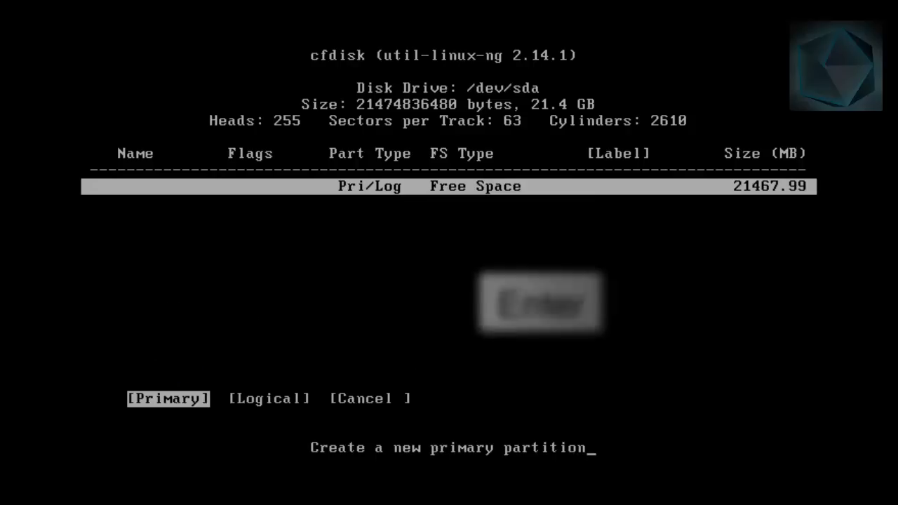
pyautogui.press('Return')
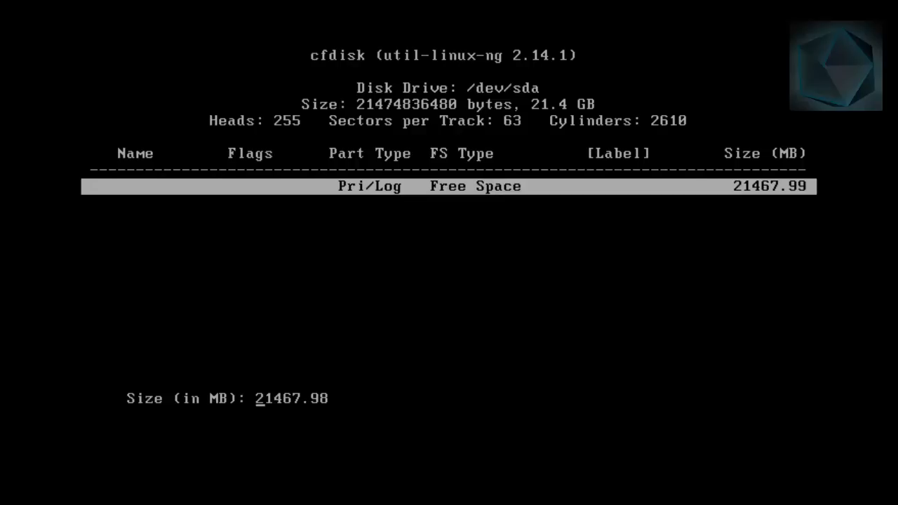
pyautogui.press('Return')
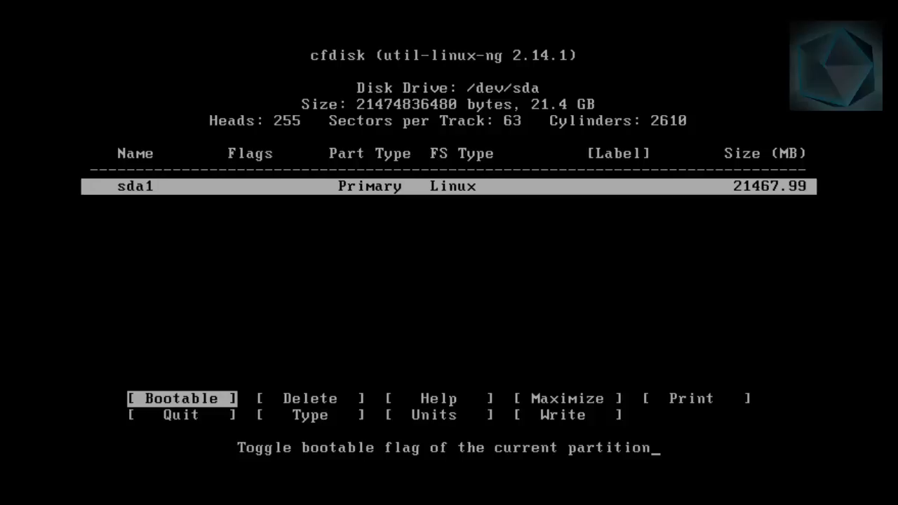
# Write the partition table to the disk and confirm the operation with yes
pyautogui.press('Right')
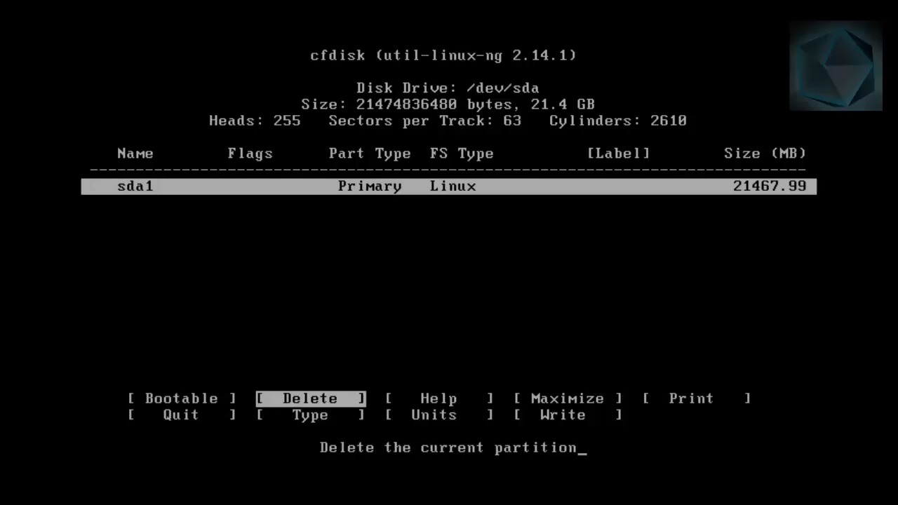
pyautogui.press('Left')
pyautogui.press('Right')
pyautogui.press('Right')
pyautogui.press('Right')
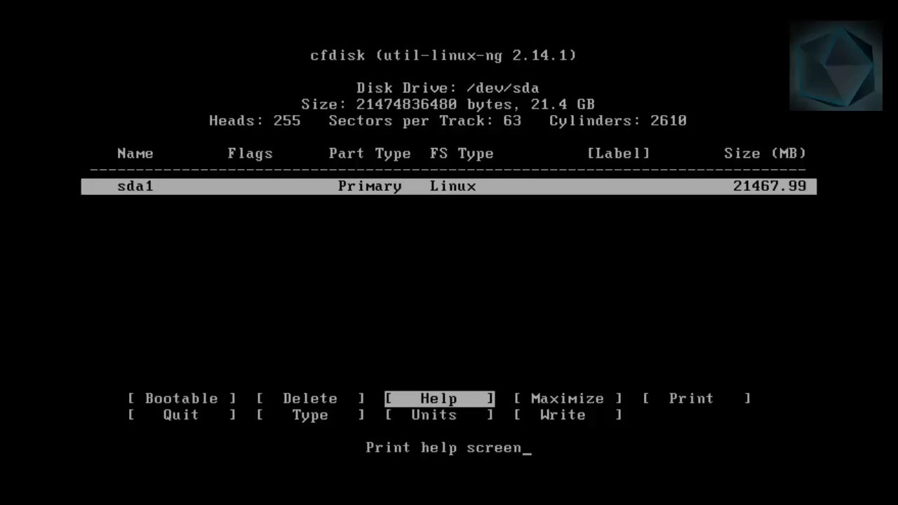
pyautogui.press('Right')
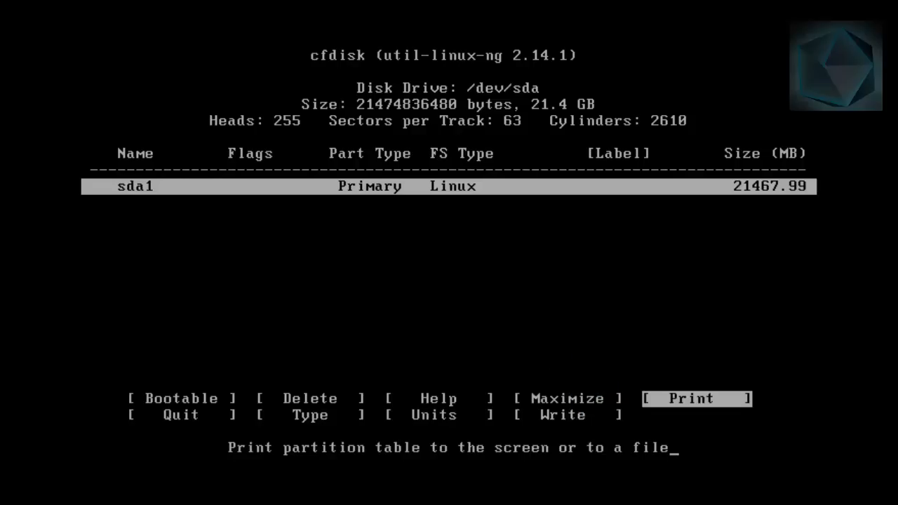
pyautogui.press('Left')
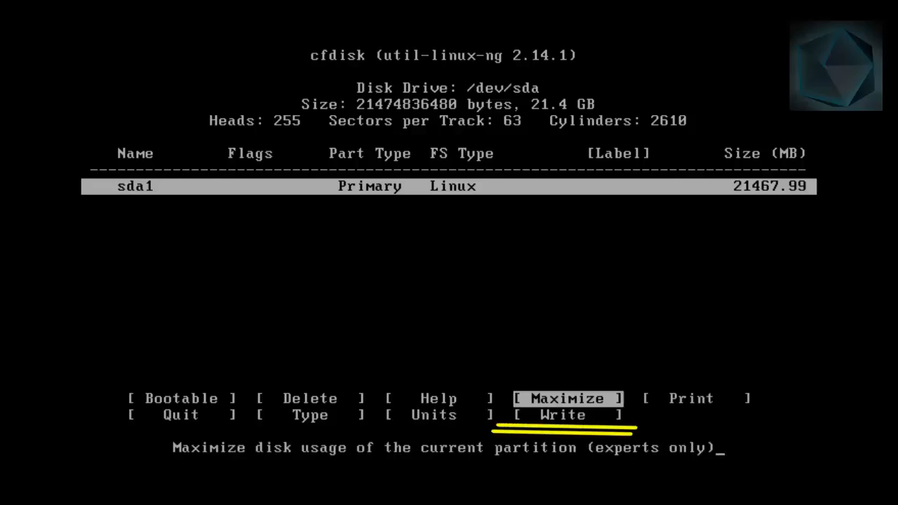
pyautogui.press('Down')
pyautogui.press('Right')
pyautogui.press('Right')
pyautogui.press('Right')
pyautogui.press('Right')
pyautogui.press('Right')
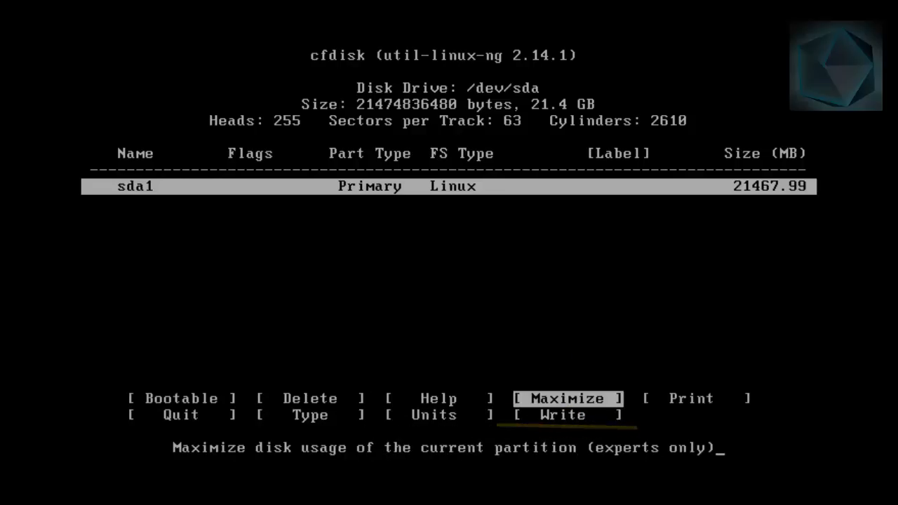
pyautogui.press('Right')
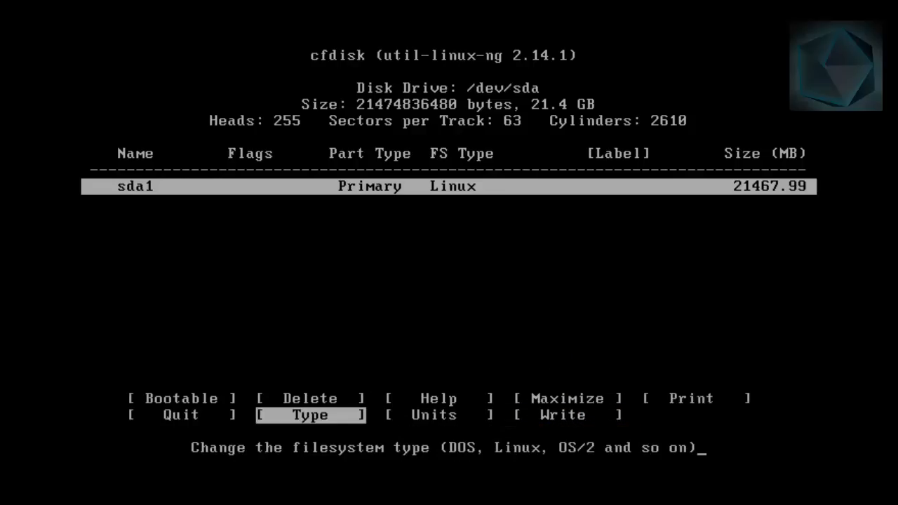
pyautogui.press('Right')
pyautogui.press('Right')
pyautogui.press('Return')
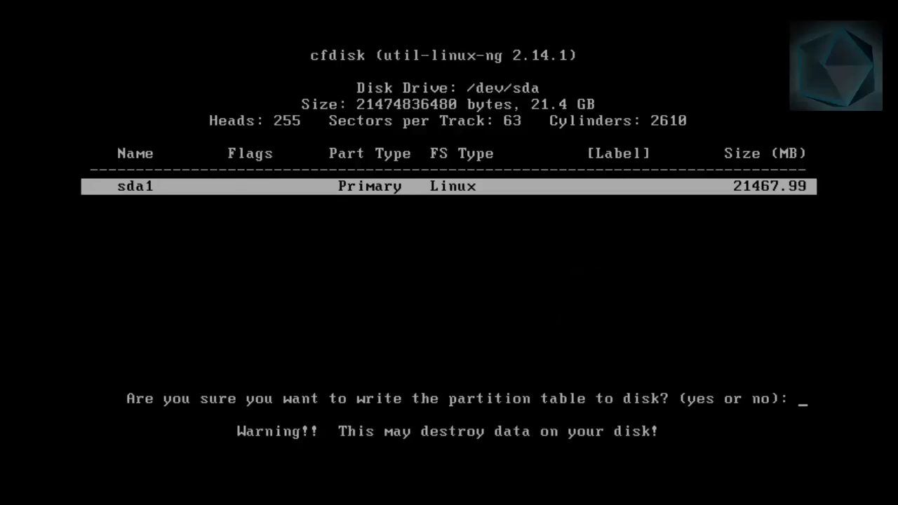
pyautogui.write('ye')
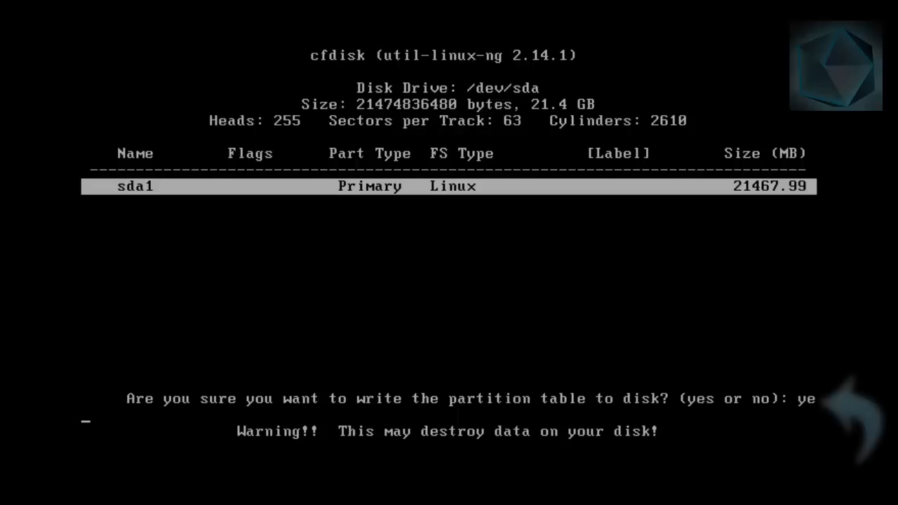
pyautogui.press('Return')
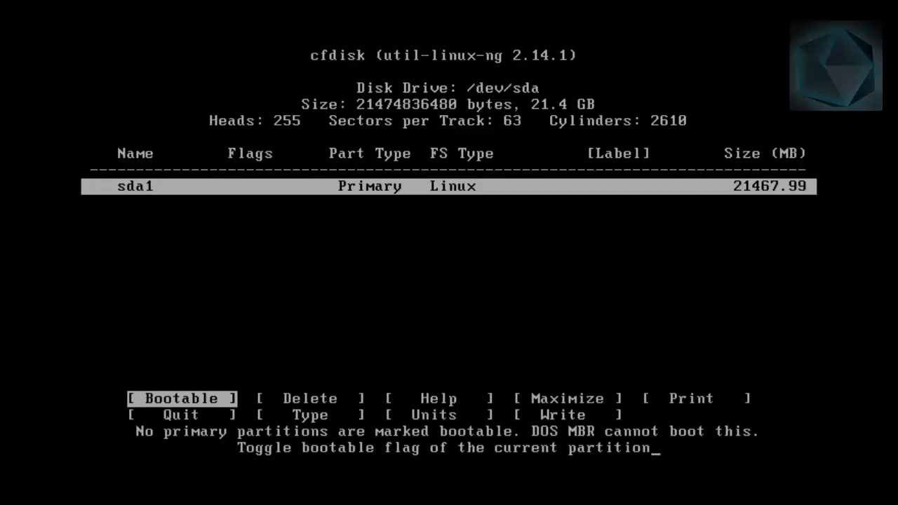
# Quit cfdisk and return to the installer's partition selection
pyautogui.press('Right')
pyautogui.press('Right')
pyautogui.press('Right')
pyautogui.press('Right')
pyautogui.press('Right')
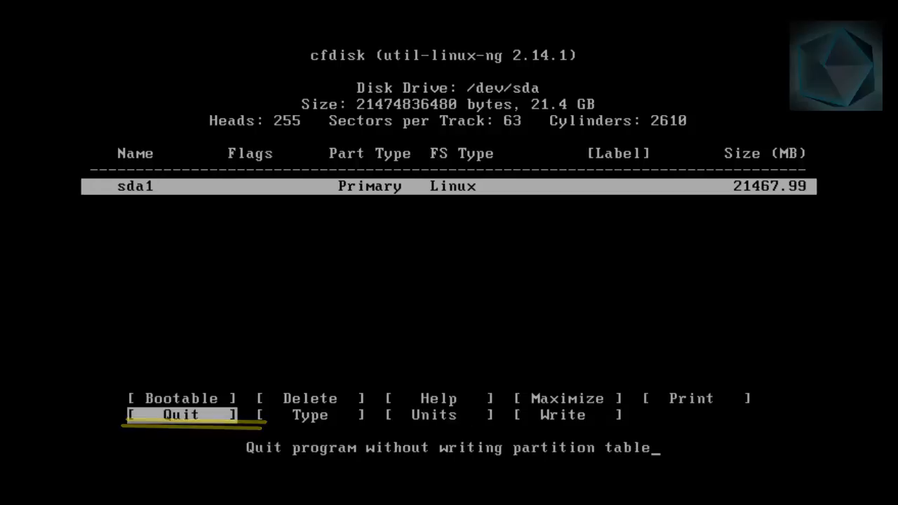
pyautogui.press('Return')
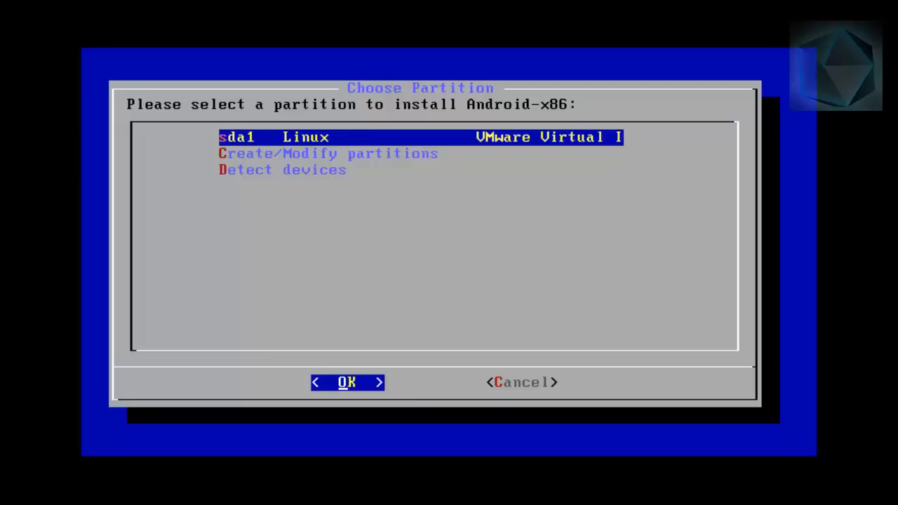
# Select the Linux partition sda1 as the installation target for Android-x86
pyautogui.press('Right')
pyautogui.press('Left')
pyautogui.press('Return')
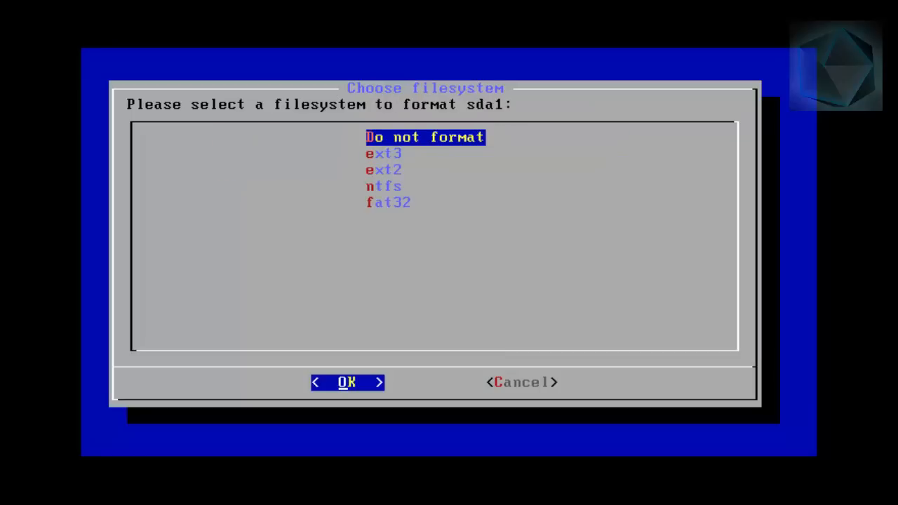
# Choose ext3 as the filesystem for sda1 and confirm formatting the partition
pyautogui.press('Down')
pyautogui.press('Down')
pyautogui.press('Down')
pyautogui.press('Down')
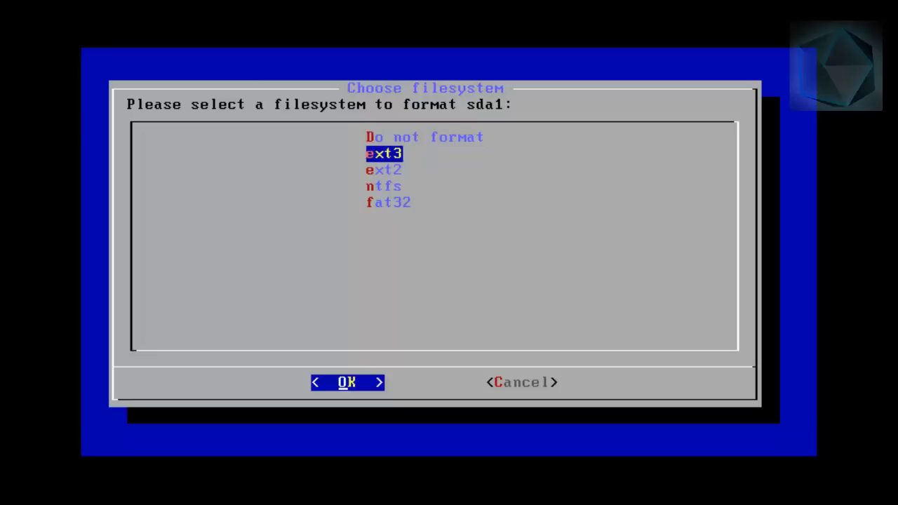
pyautogui.press('Up')
pyautogui.press('Up')
pyautogui.press('Up')
pyautogui.press('Return')
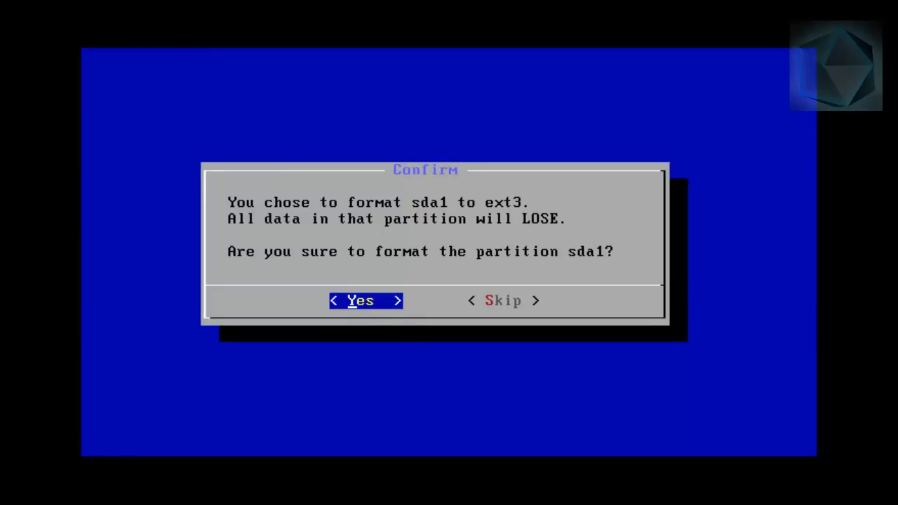
pyautogui.press('Return')
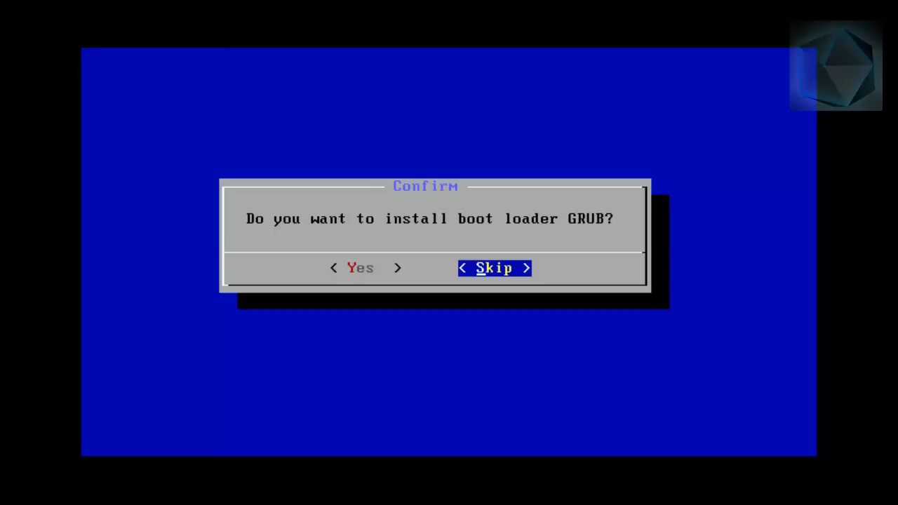
# Agree to install the GRUB boot loader and to install the /system directory as read-write
pyautogui.press('Left')
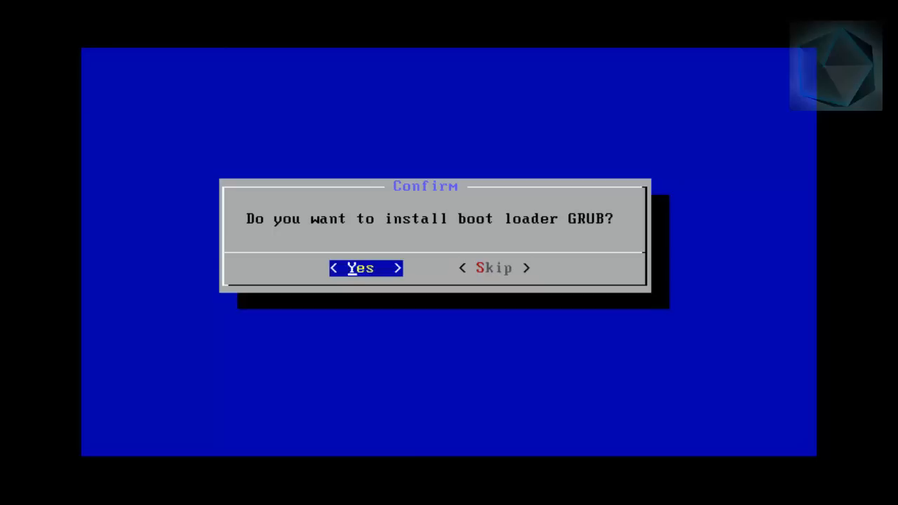
pyautogui.press('Return')
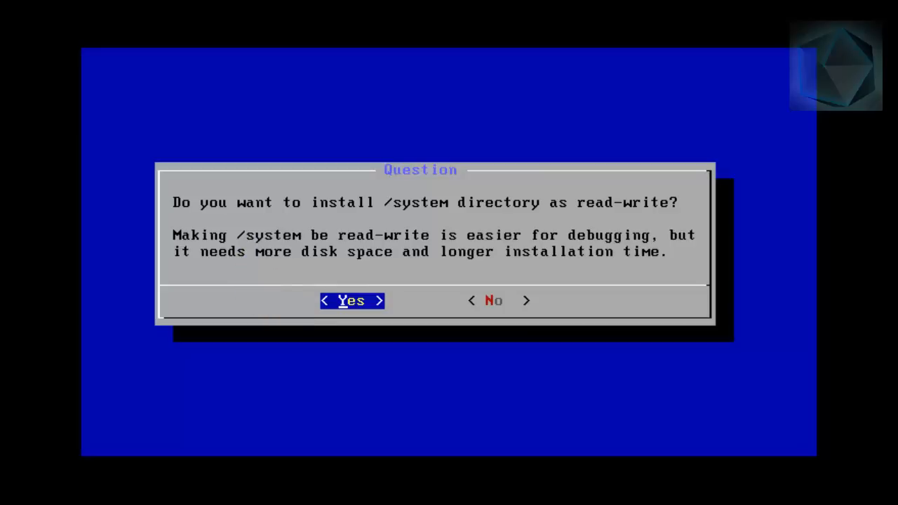
pyautogui.press('Return')
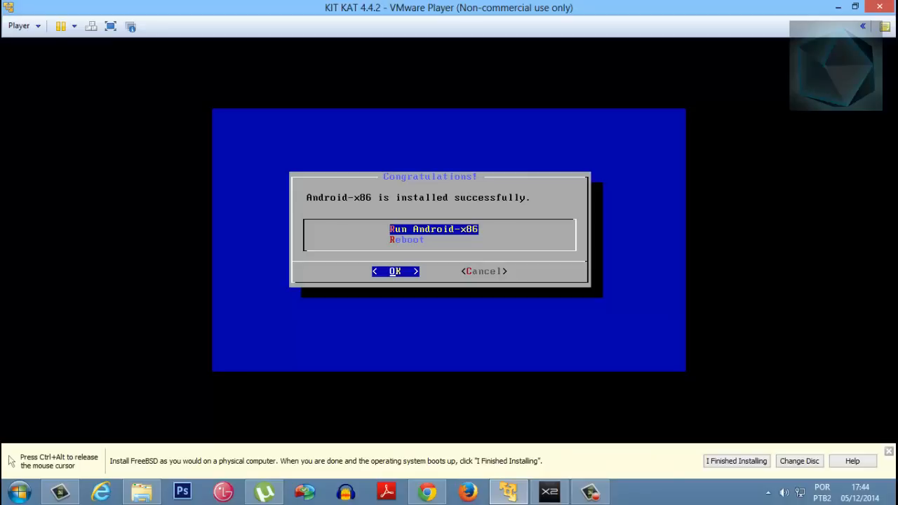
# In the virtual machine settings, switch the CD/DVD (IDE) connection from the ISO image file to the physical drive
pyautogui.hotkey('ctrl', 'alt')
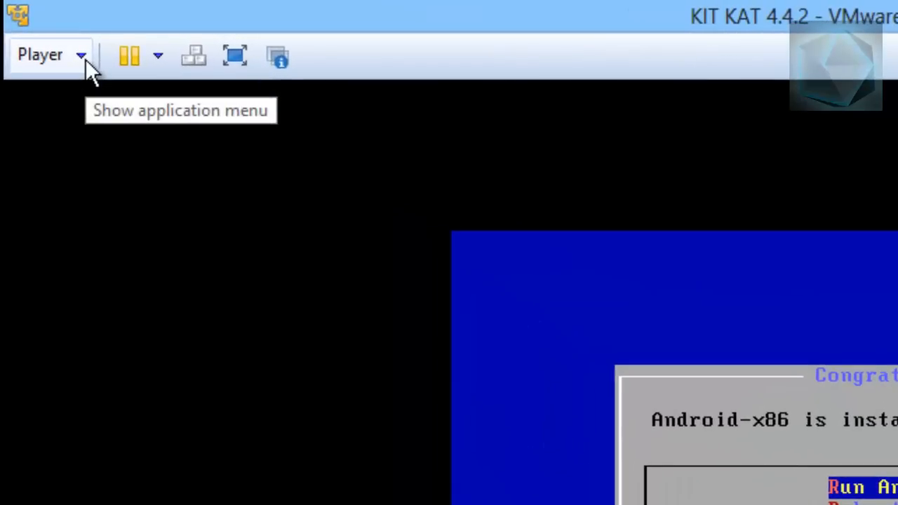
pyautogui.click(85, 58)
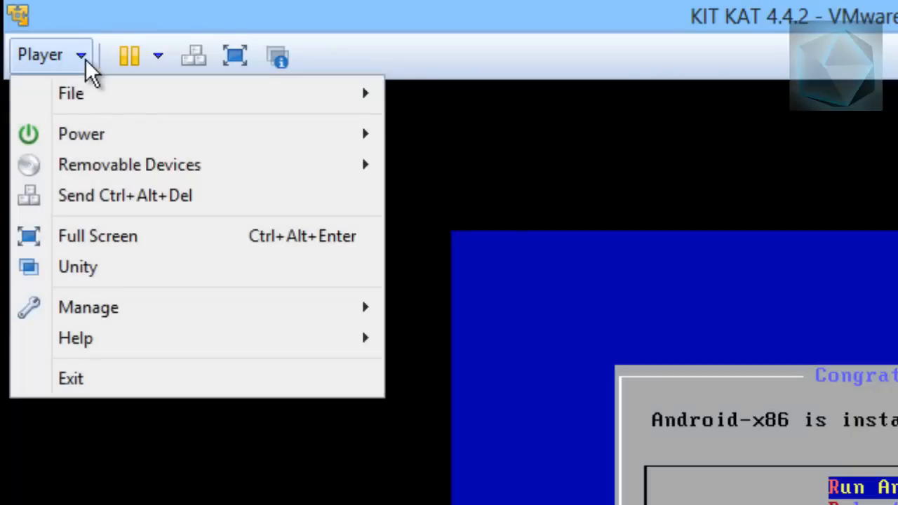
pyautogui.moveTo(95, 148)
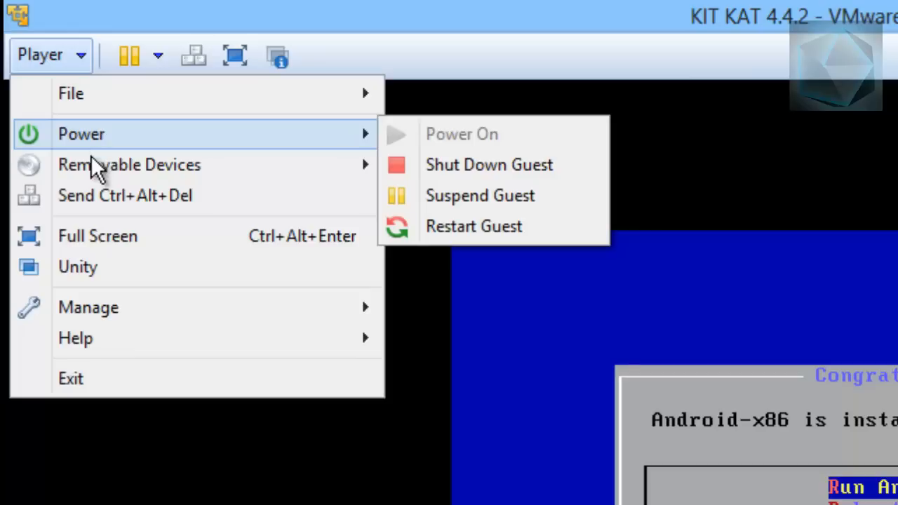
pyautogui.moveTo(133, 323)
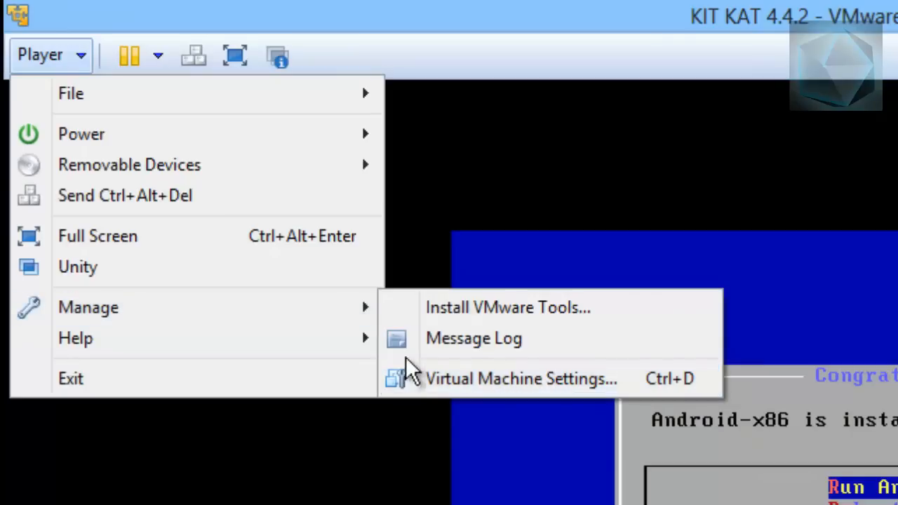
pyautogui.click(472, 383)
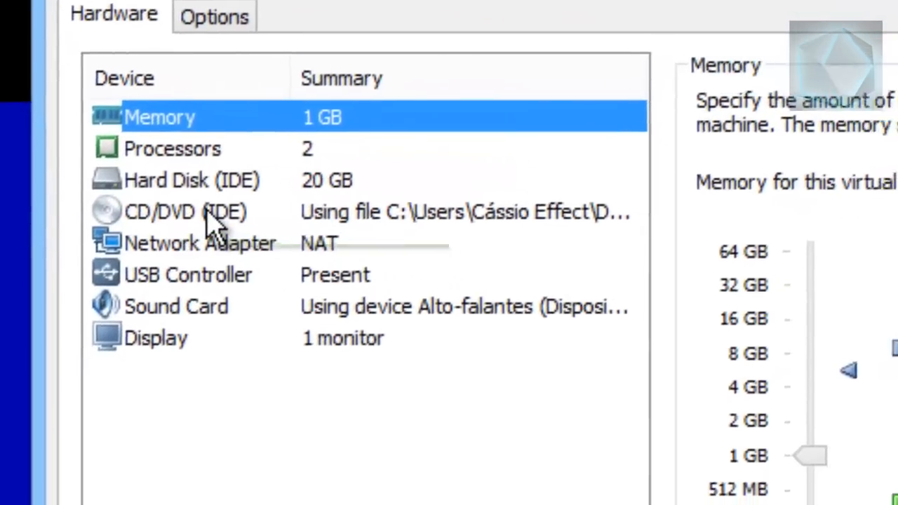
pyautogui.click(332, 236)
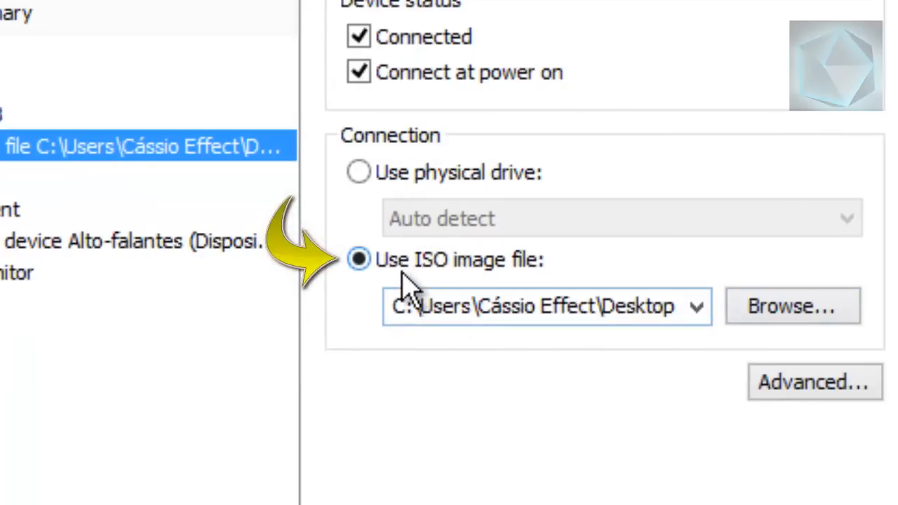
pyautogui.click(359, 175)
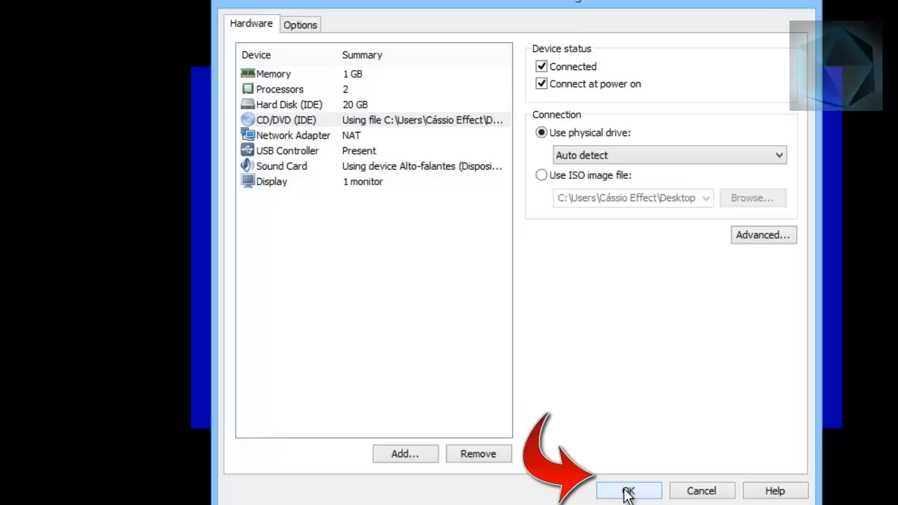
# Apply the changed hardware settings and disconnect the CD-ROM anyway, overriding the guest's lock
pyautogui.click(627, 493)
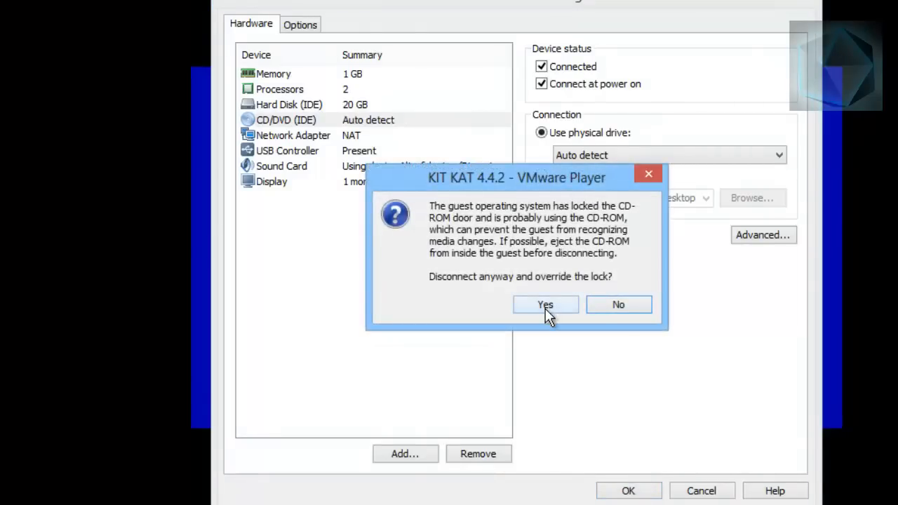
pyautogui.click(545, 305)
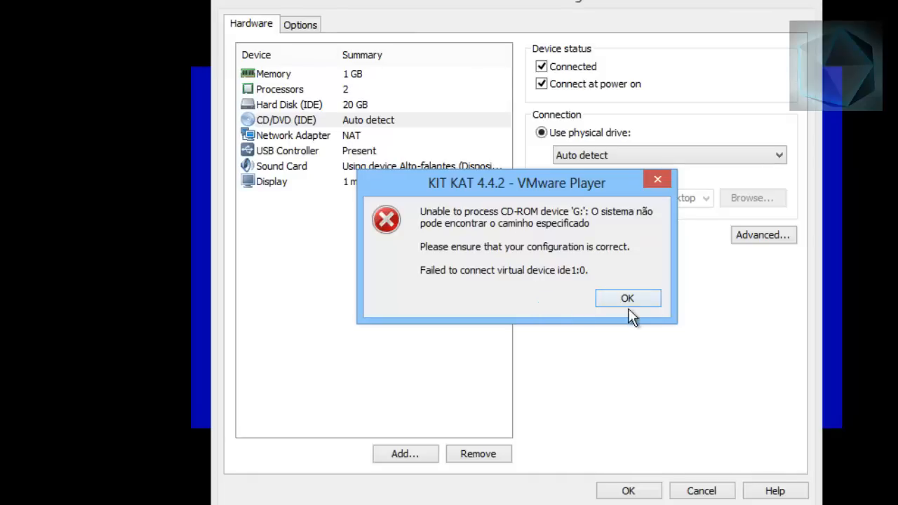
pyautogui.click(628, 300)
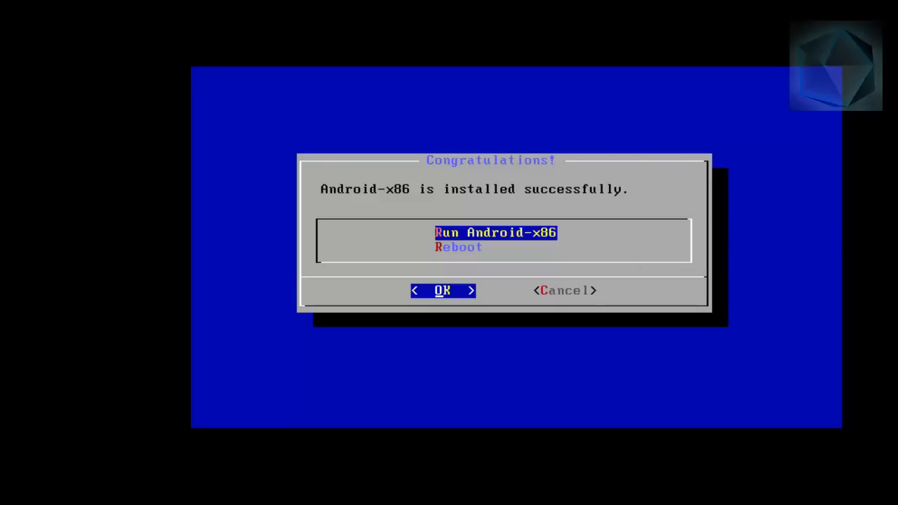
# Choose Reboot in the Android-x86 installer to restart the virtual machine
pyautogui.press('Down')
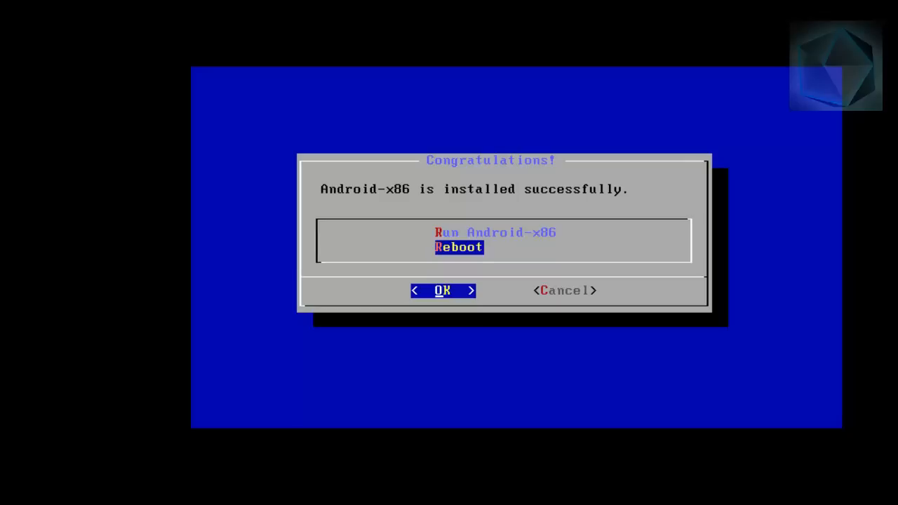
pyautogui.press('Up')
pyautogui.press('Down')
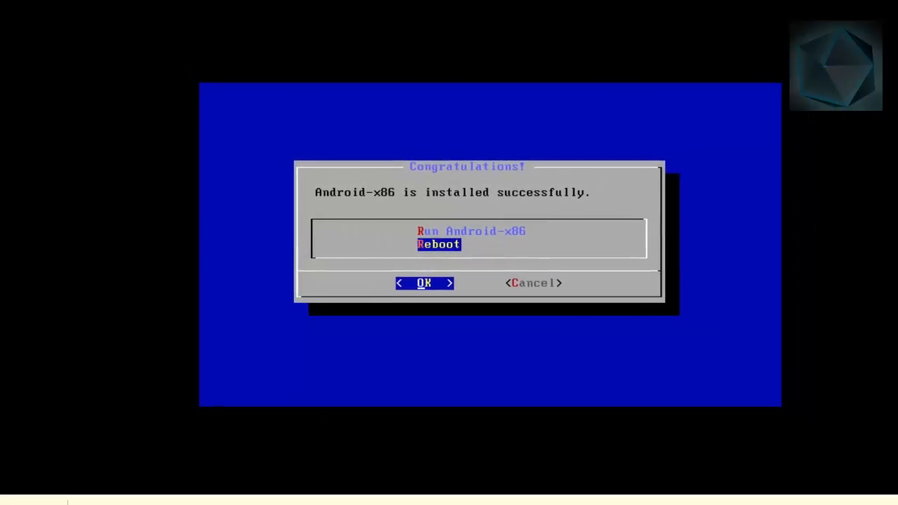
pyautogui.press('Return')
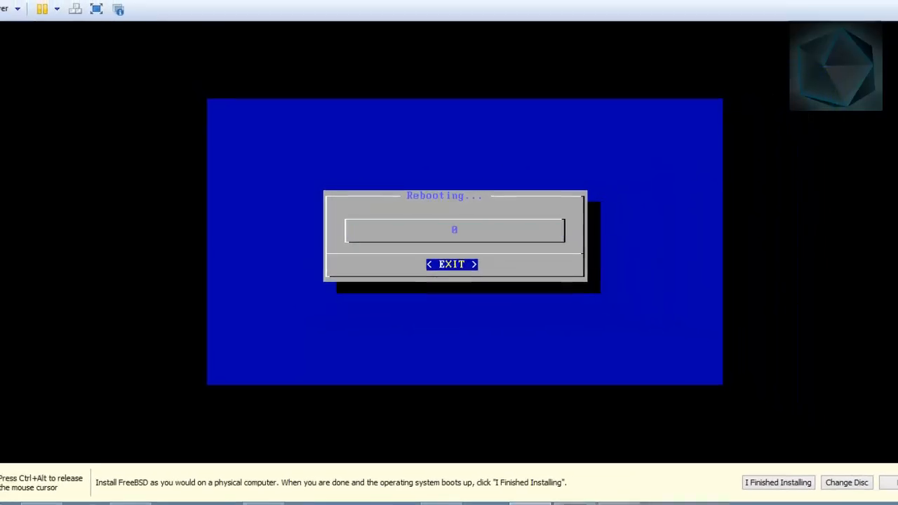